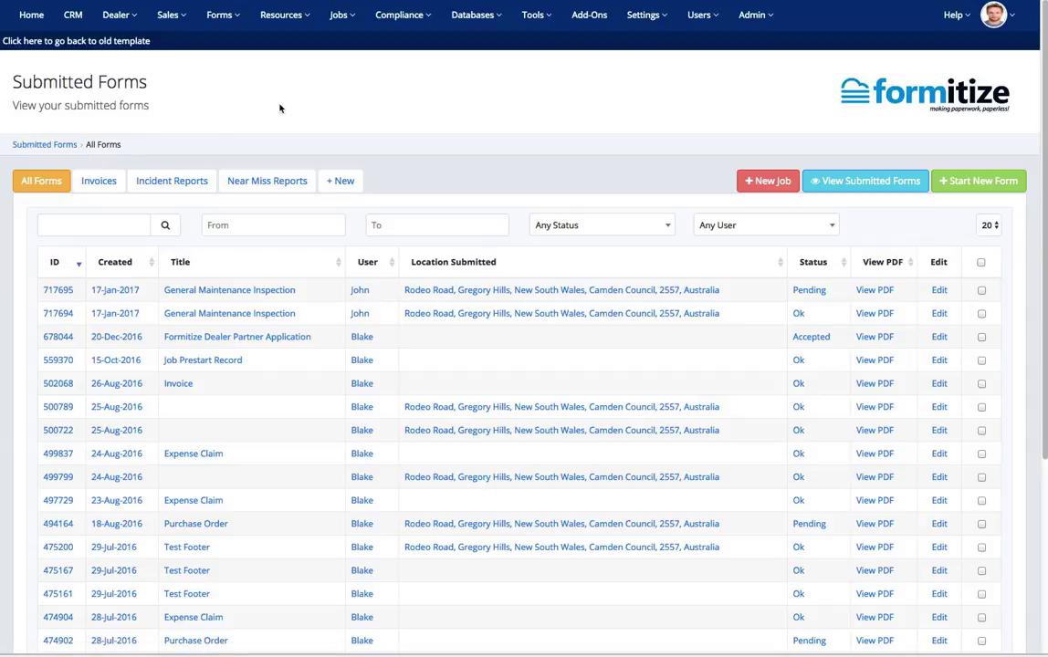
{"action": "left_click", "coordinate": [228, 18]}
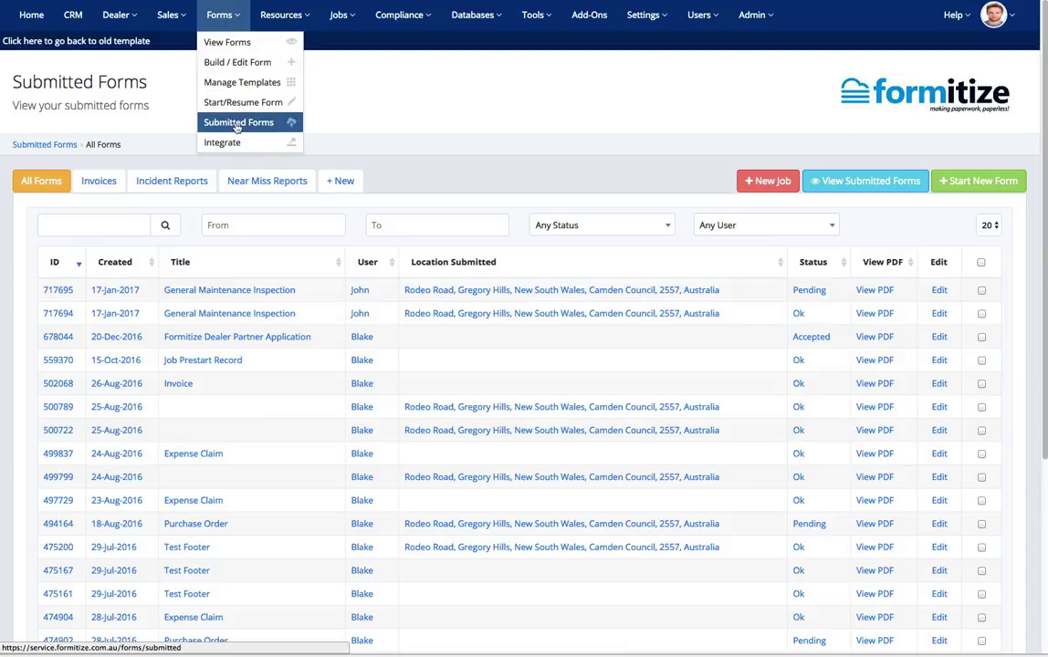
{"action": "left_click", "coordinate": [394, 94]}
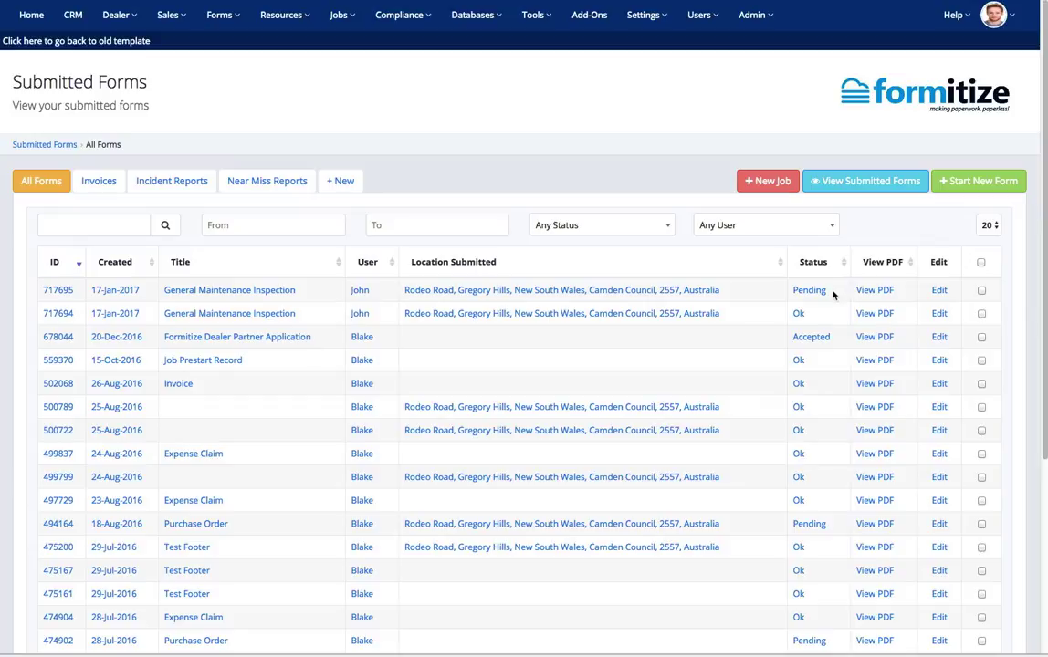
Step: Change the status of the first General Maintenance Inspection submission to Denied, without sending emails
{"action": "left_click", "coordinate": [981, 290]}
{"action": "scroll", "coordinate": [990, 411], "scroll_direction": "down", "scroll_amount": 3}
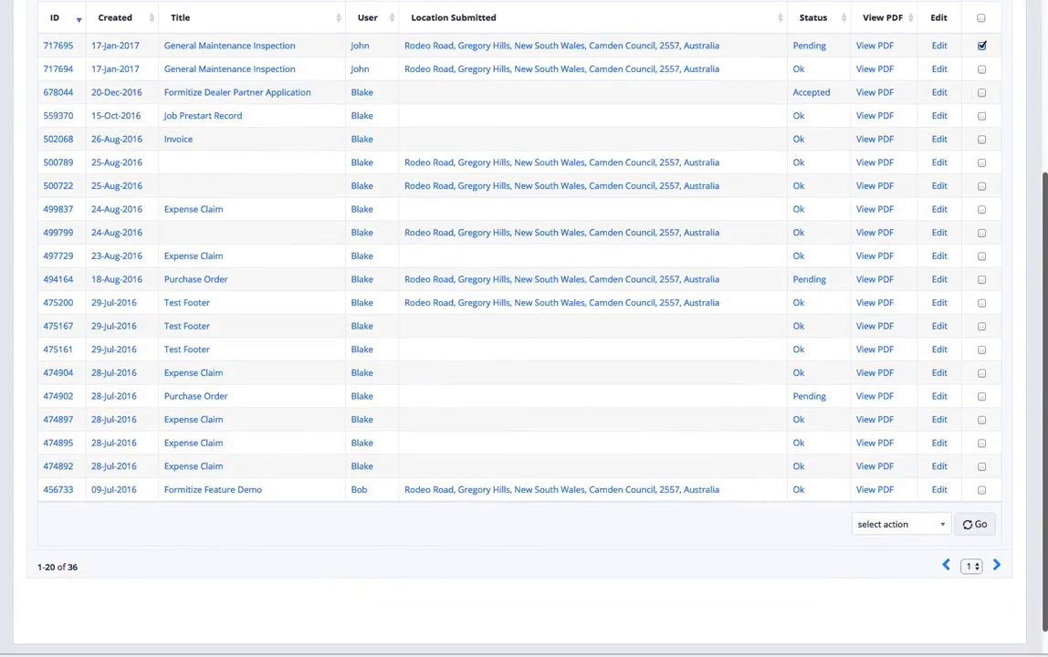
{"action": "left_click", "coordinate": [943, 524]}
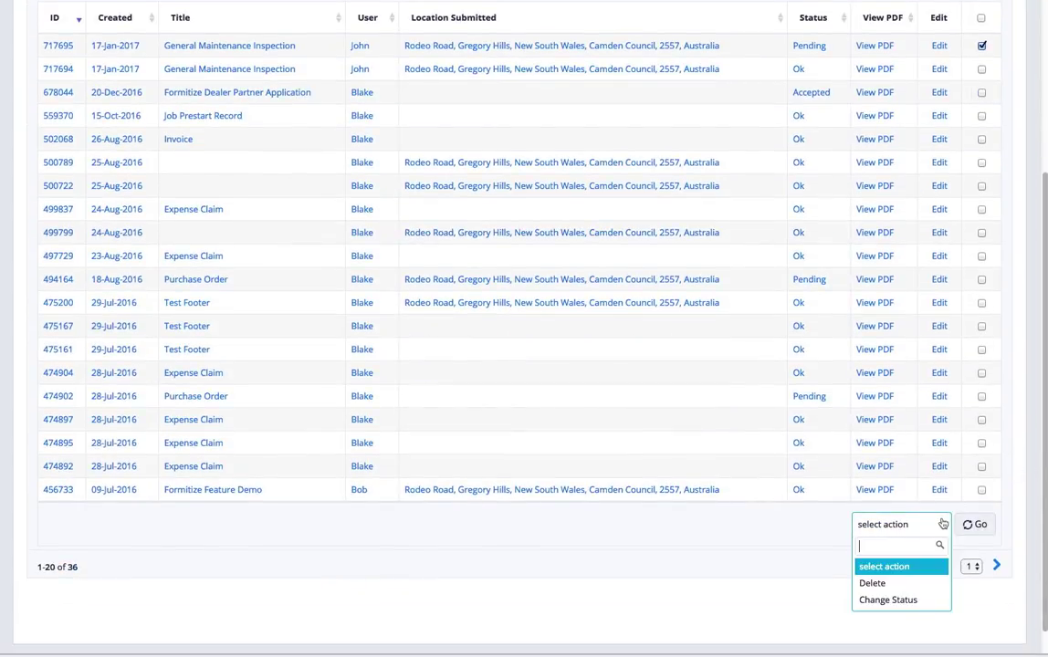
{"action": "left_click", "coordinate": [914, 601]}
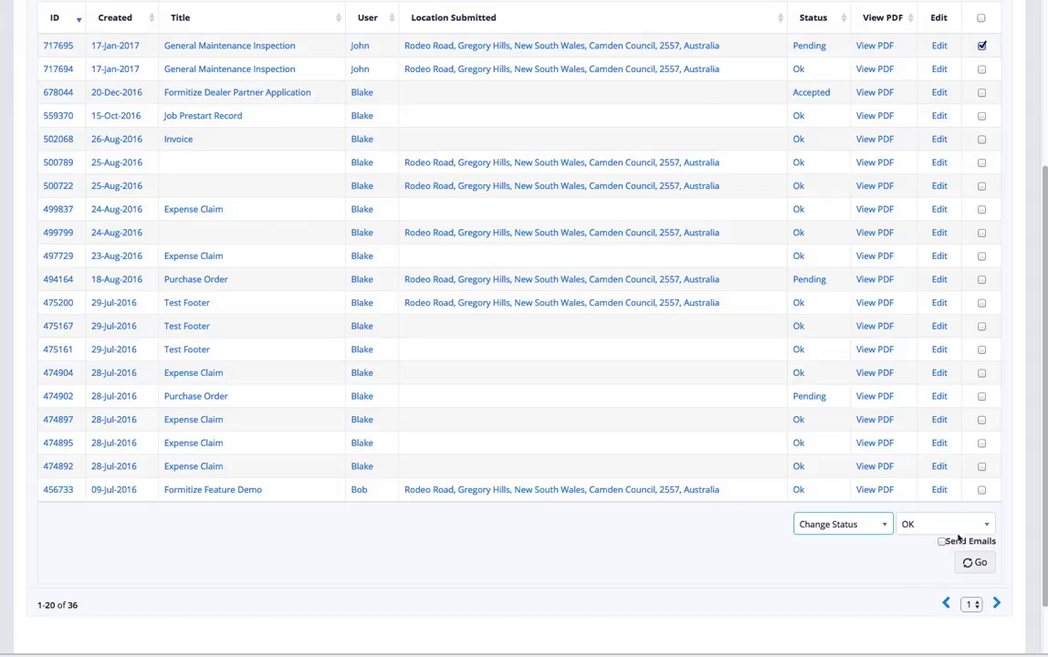
{"action": "left_click", "coordinate": [990, 524]}
{"action": "scroll", "coordinate": [985, 575], "scroll_direction": "down", "scroll_amount": 1}
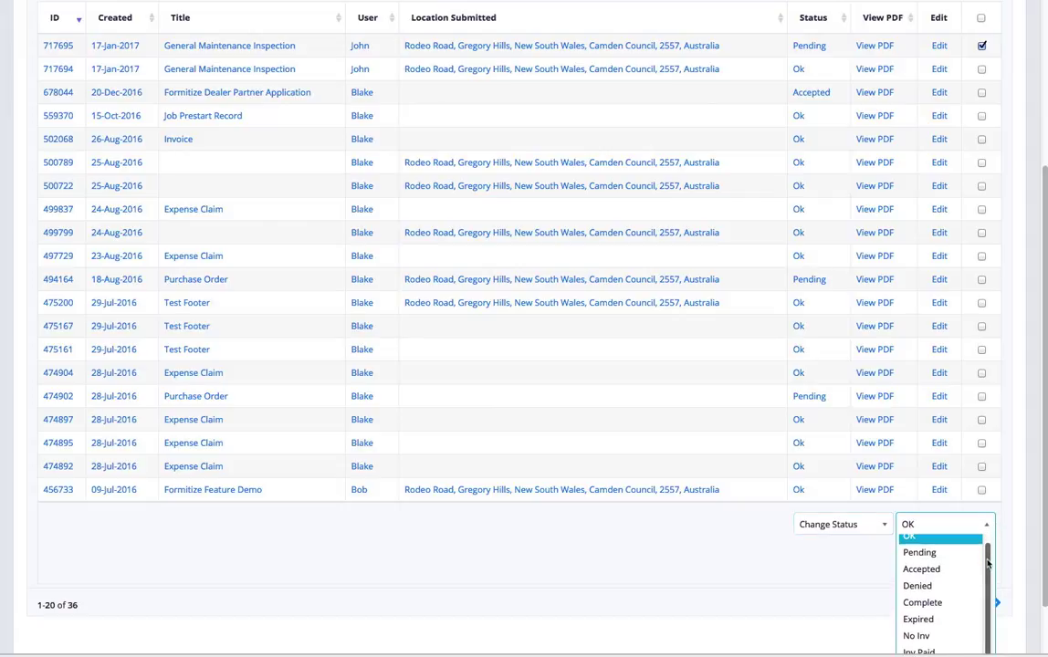
{"action": "left_click_drag", "start_coordinate": [984, 576], "coordinate": [990, 550]}
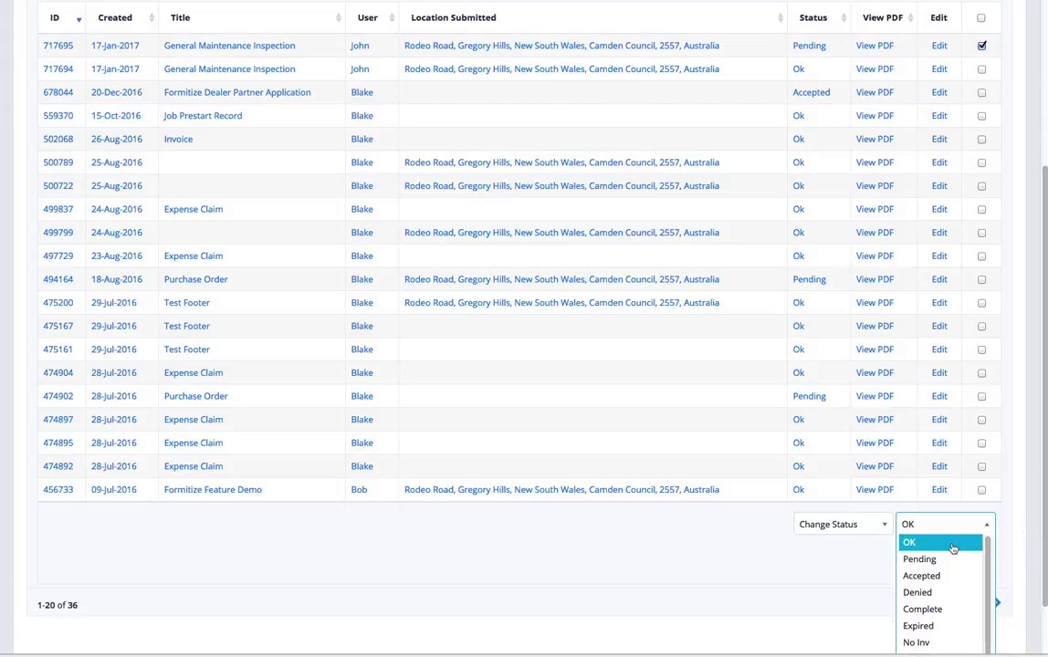
{"action": "left_click", "coordinate": [933, 593]}
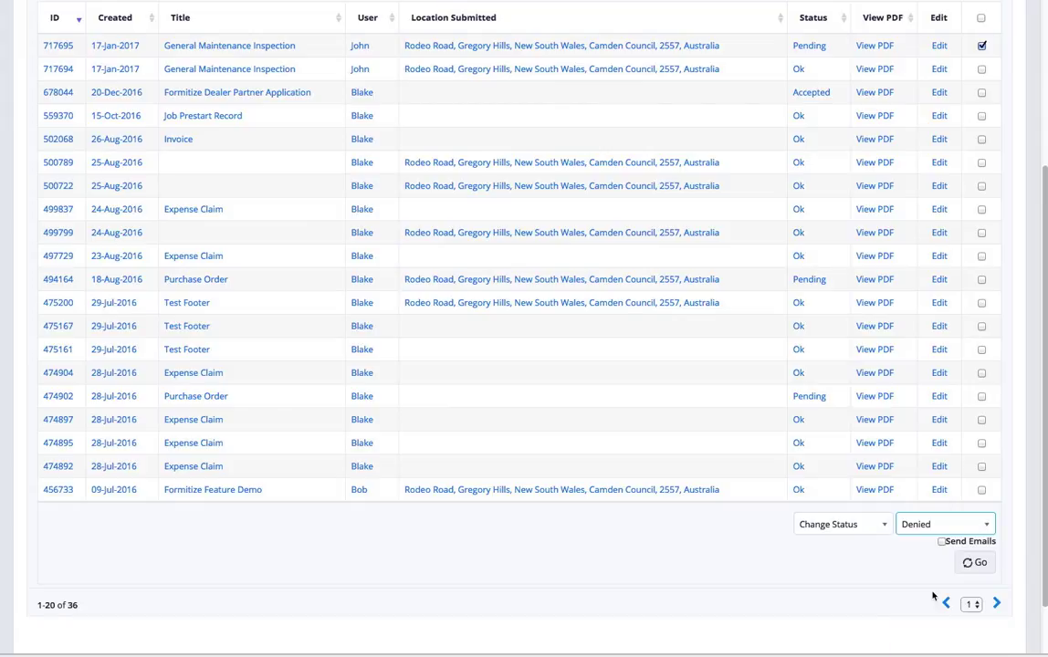
{"action": "left_click", "coordinate": [977, 564]}
{"action": "left_click", "coordinate": [630, 180]}
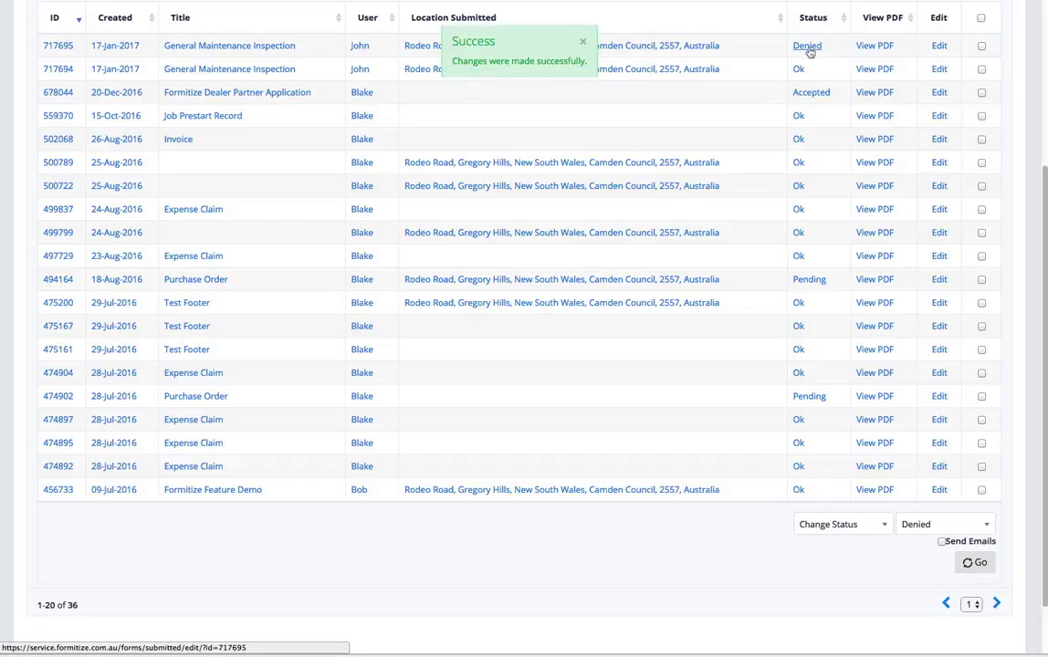
{"action": "left_click", "coordinate": [583, 41]}
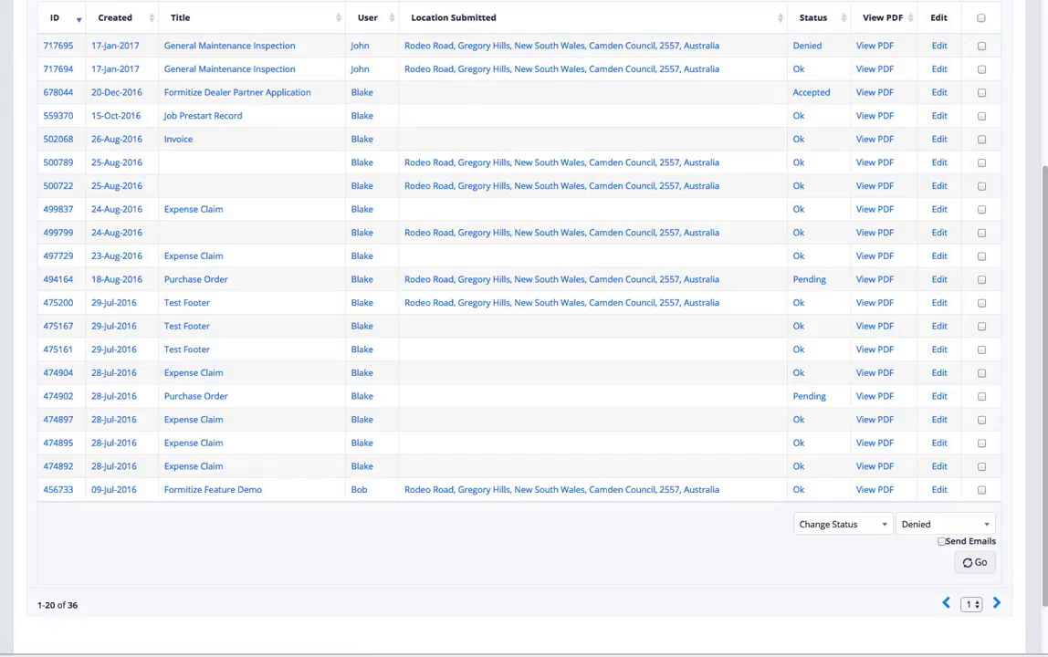
Step: Examine the search field and the available status and user filter options for the submitted forms list
{"action": "scroll", "coordinate": [1009, 47], "scroll_direction": "up", "scroll_amount": 3}
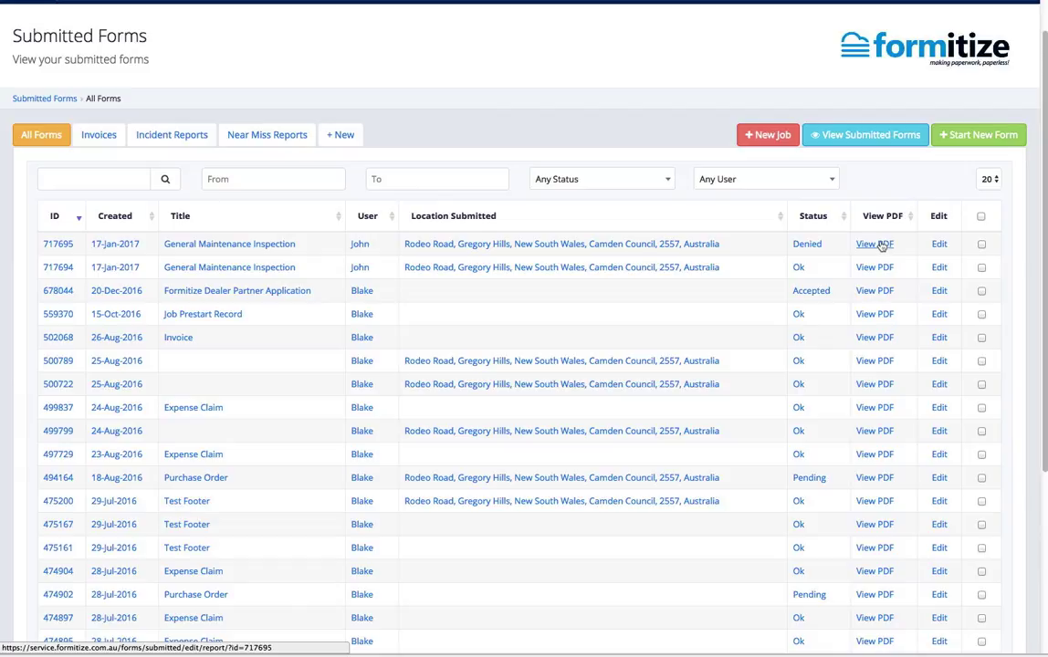
{"action": "left_click", "coordinate": [124, 178]}
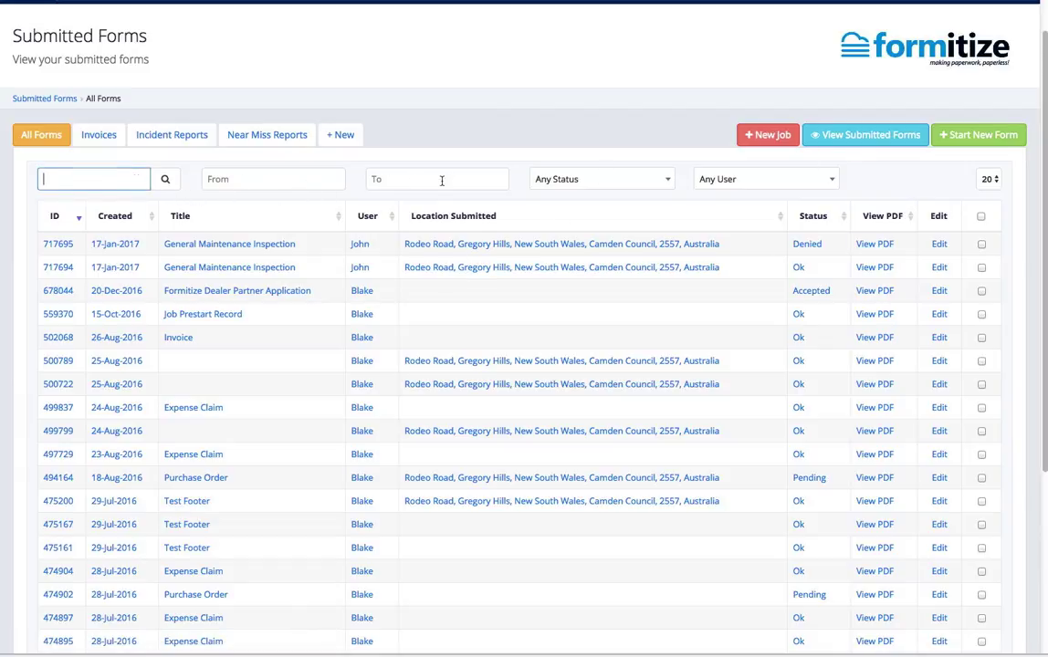
{"action": "left_click", "coordinate": [668, 181]}
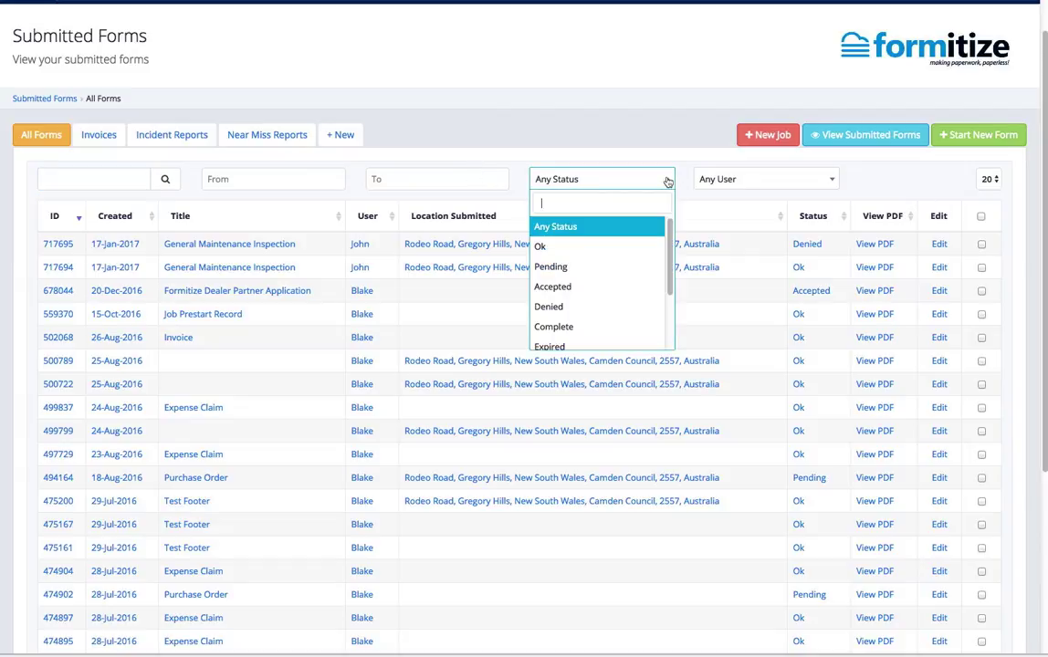
{"action": "left_click_drag", "start_coordinate": [671, 287], "coordinate": [672, 339]}
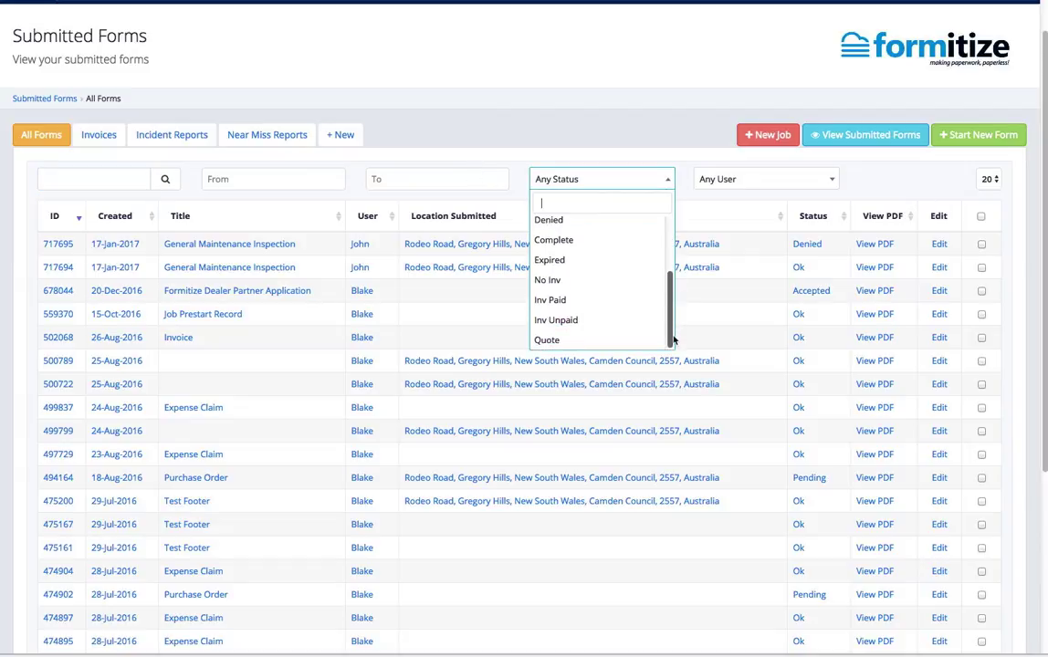
{"action": "left_click", "coordinate": [849, 186]}
{"action": "left_click", "coordinate": [830, 179]}
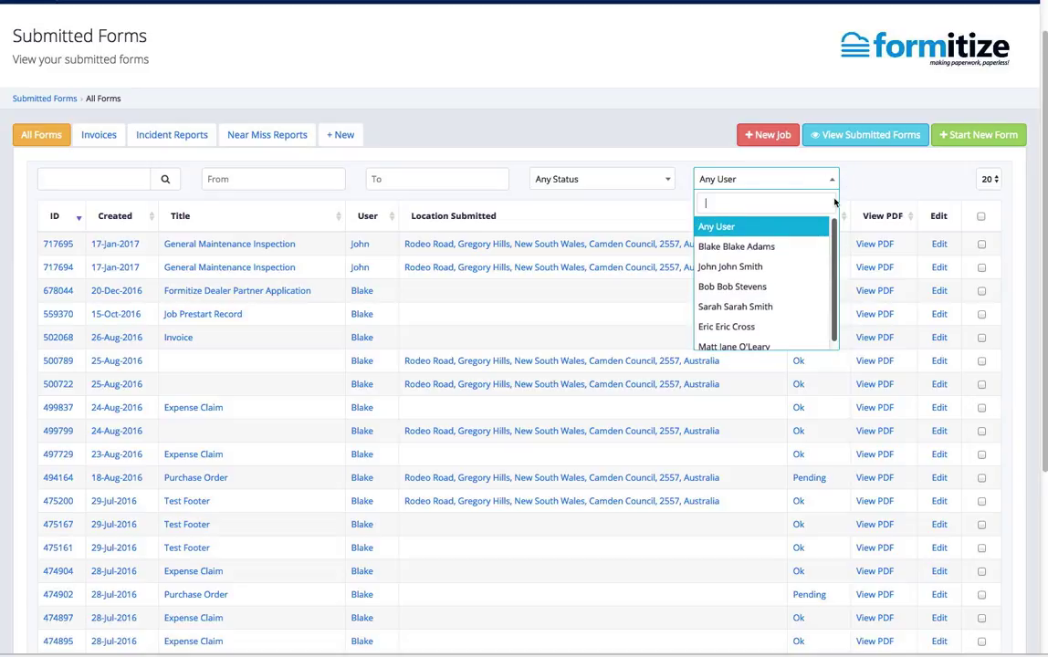
{"action": "left_click", "coordinate": [907, 174]}
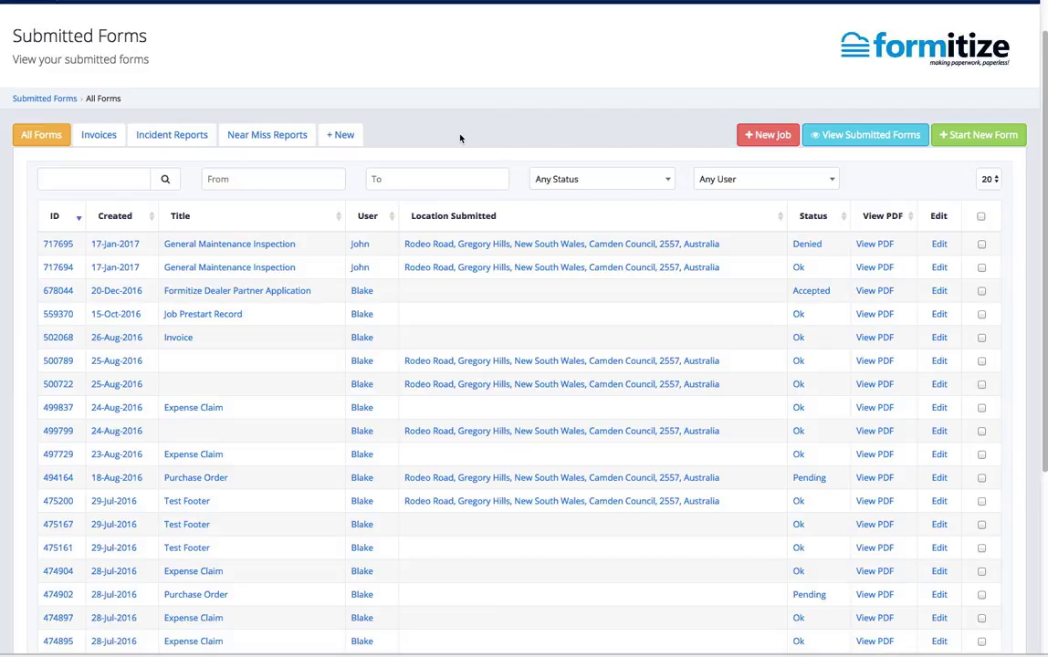
Step: Start a new submitted forms search tab and give it the title Work Orders
{"action": "left_click", "coordinate": [343, 135]}
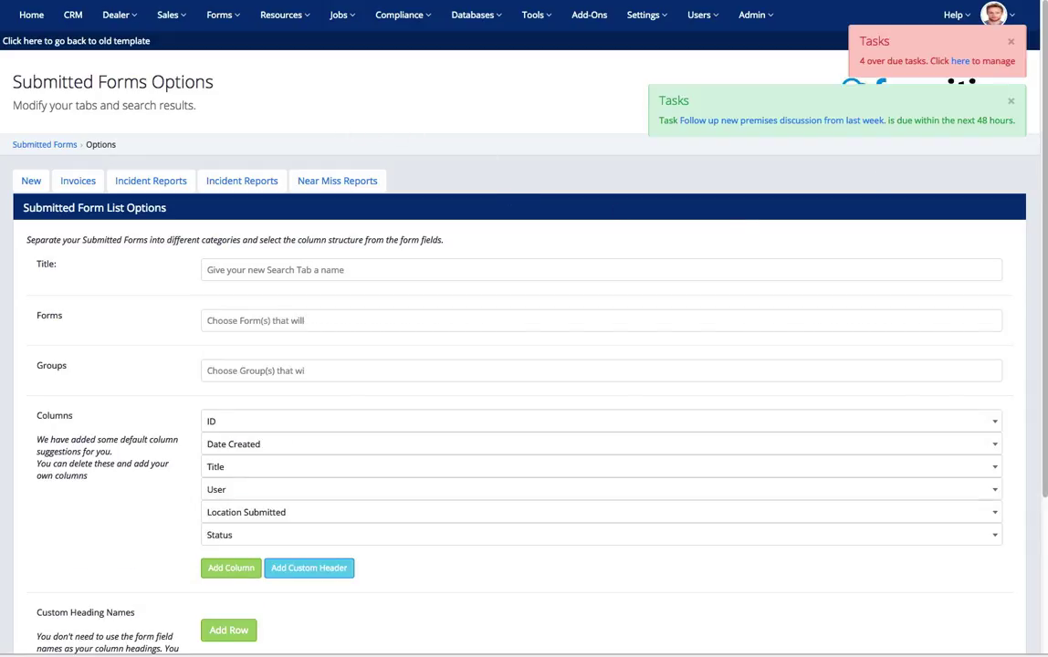
{"action": "left_click_drag", "start_coordinate": [1045, 231], "coordinate": [1045, 301]}
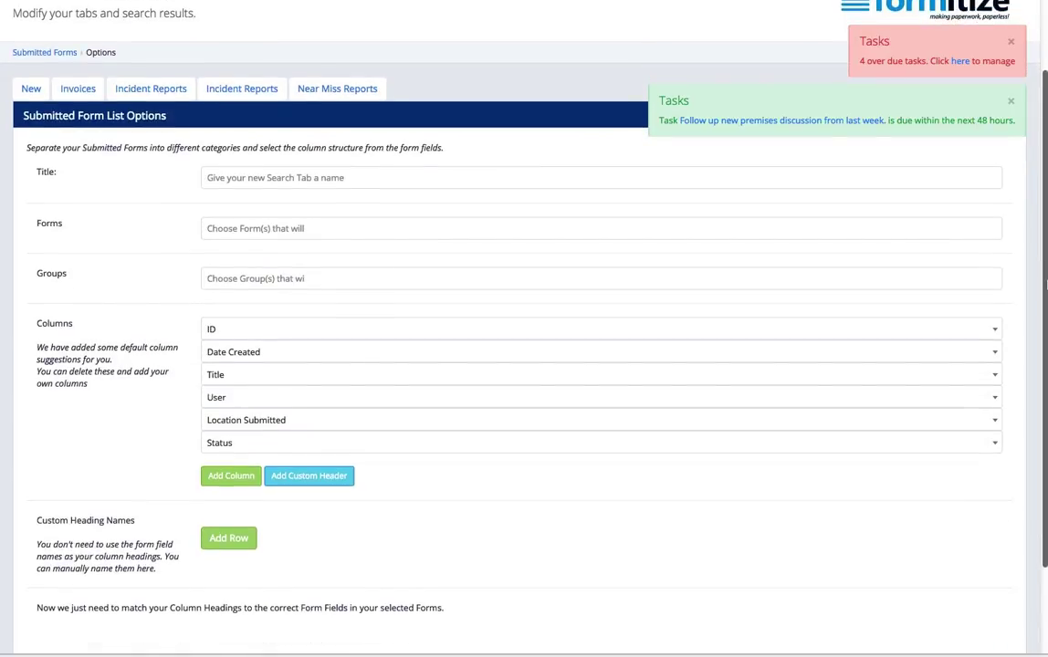
{"action": "left_click", "coordinate": [234, 180]}
{"action": "type", "text": "Work Orders"}
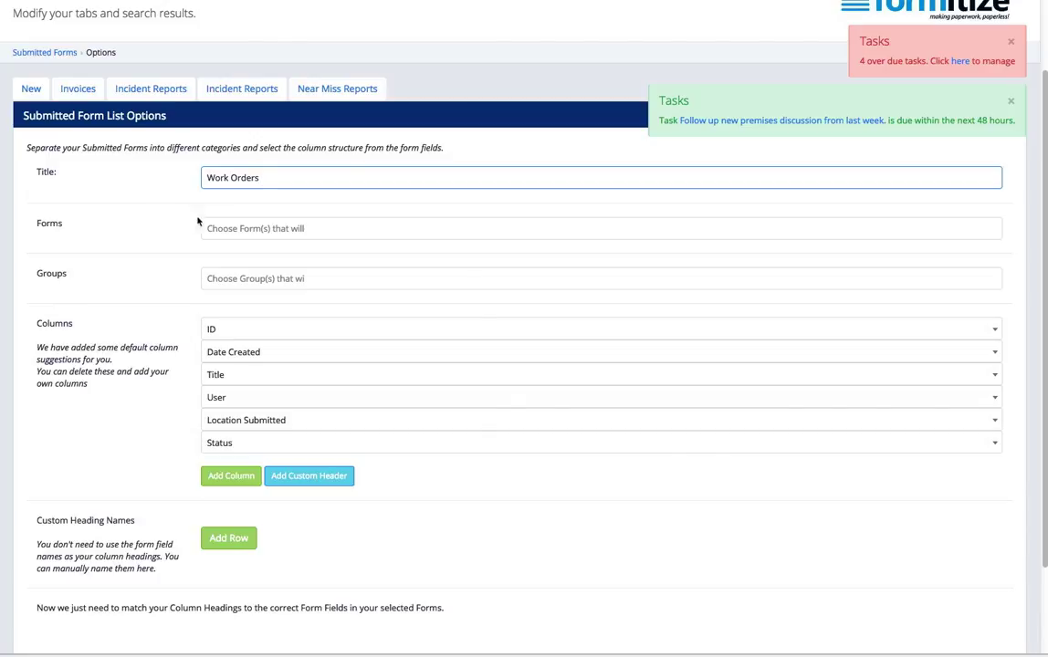
Step: Assign the Work Order form and the Technical Team group to the new search tab
{"action": "left_click", "coordinate": [234, 229]}
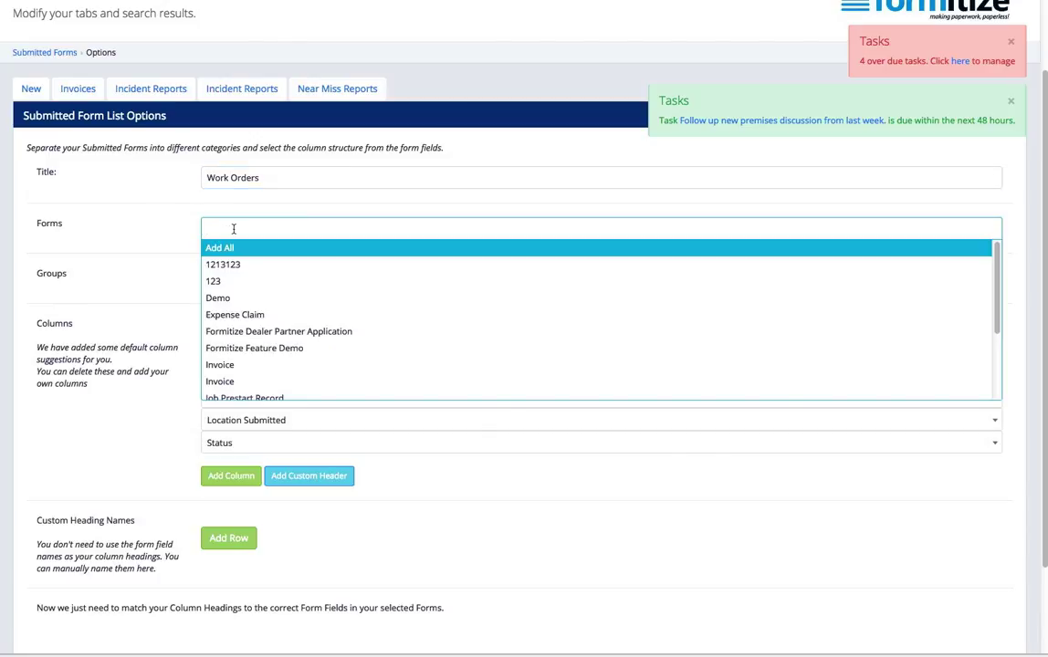
{"action": "left_click_drag", "start_coordinate": [997, 273], "coordinate": [1001, 344]}
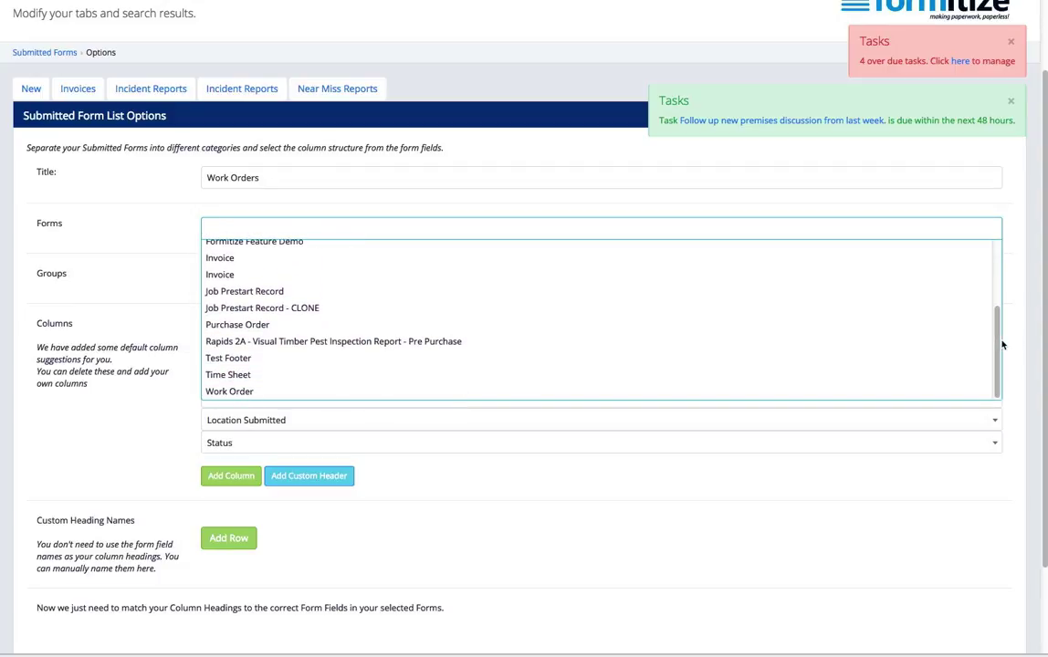
{"action": "left_click", "coordinate": [487, 392]}
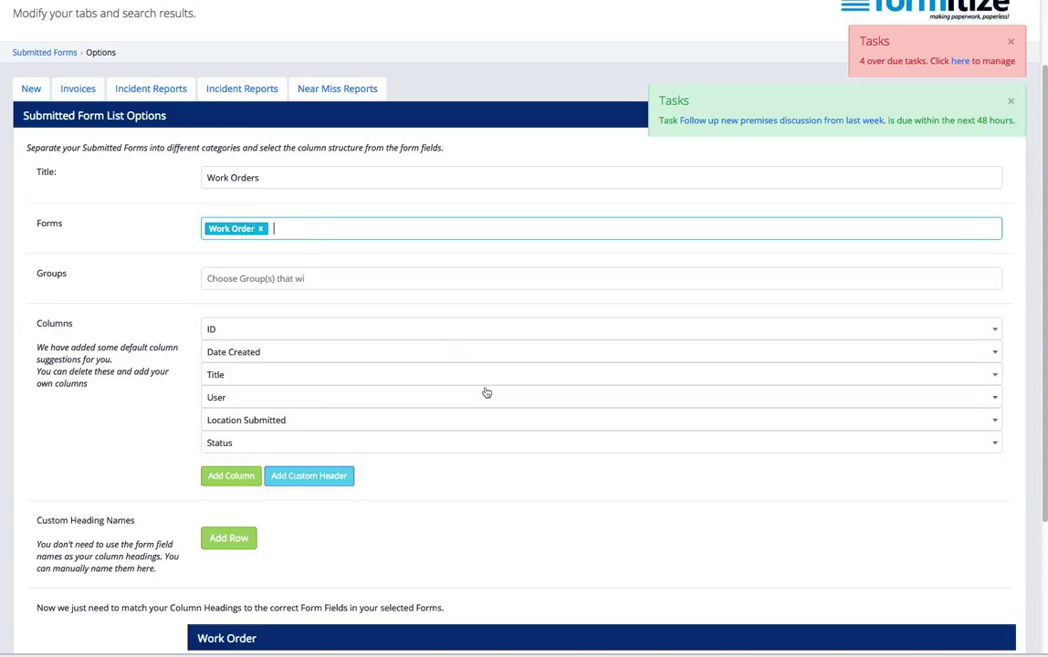
{"action": "left_click", "coordinate": [225, 278]}
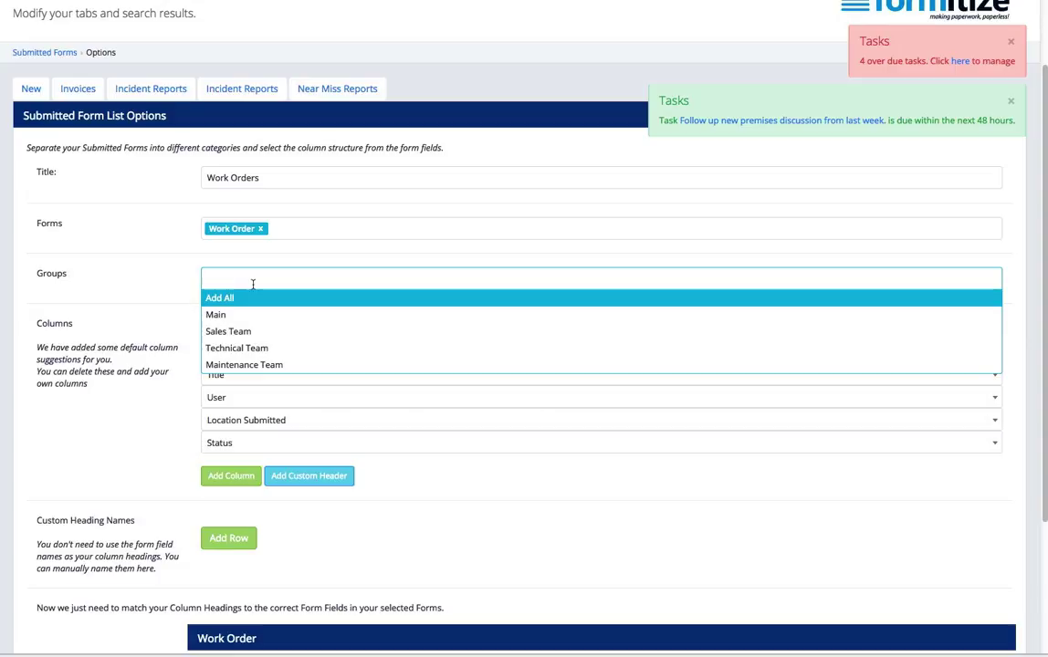
{"action": "left_click", "coordinate": [301, 350]}
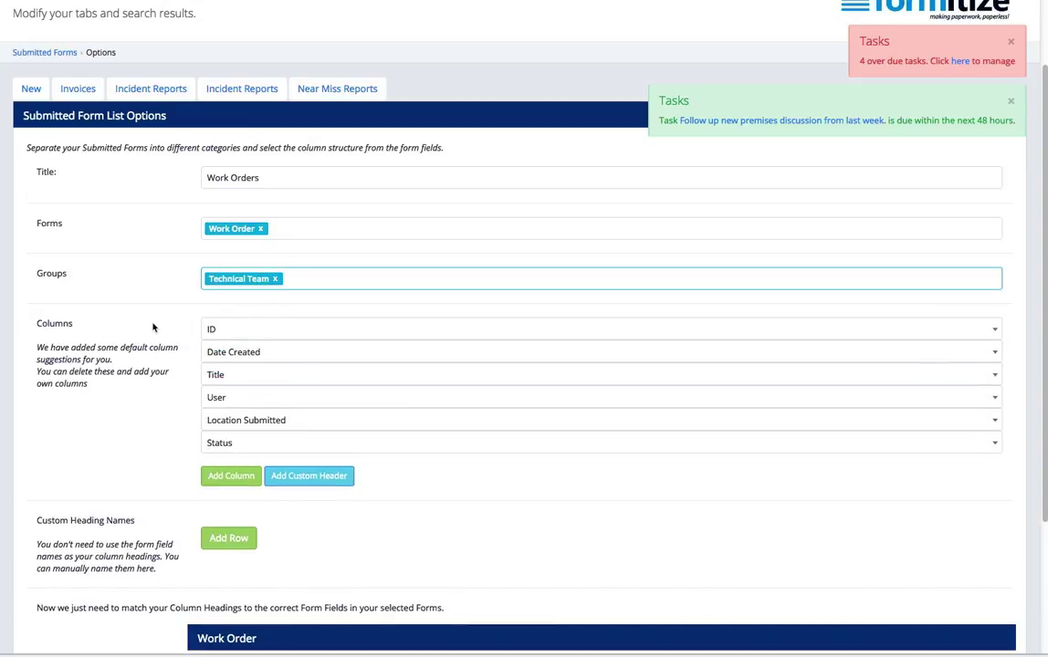
Step: Remove the Title and User columns from the search tab's default column list
{"action": "mouse_move", "coordinate": [308, 329]}
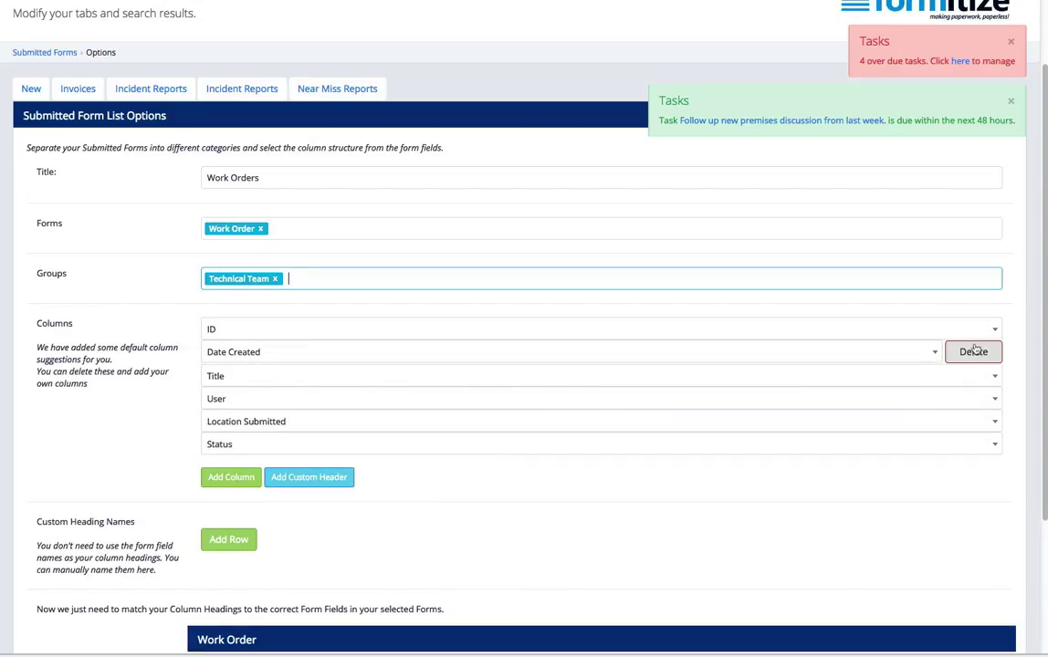
{"action": "left_click", "coordinate": [975, 376]}
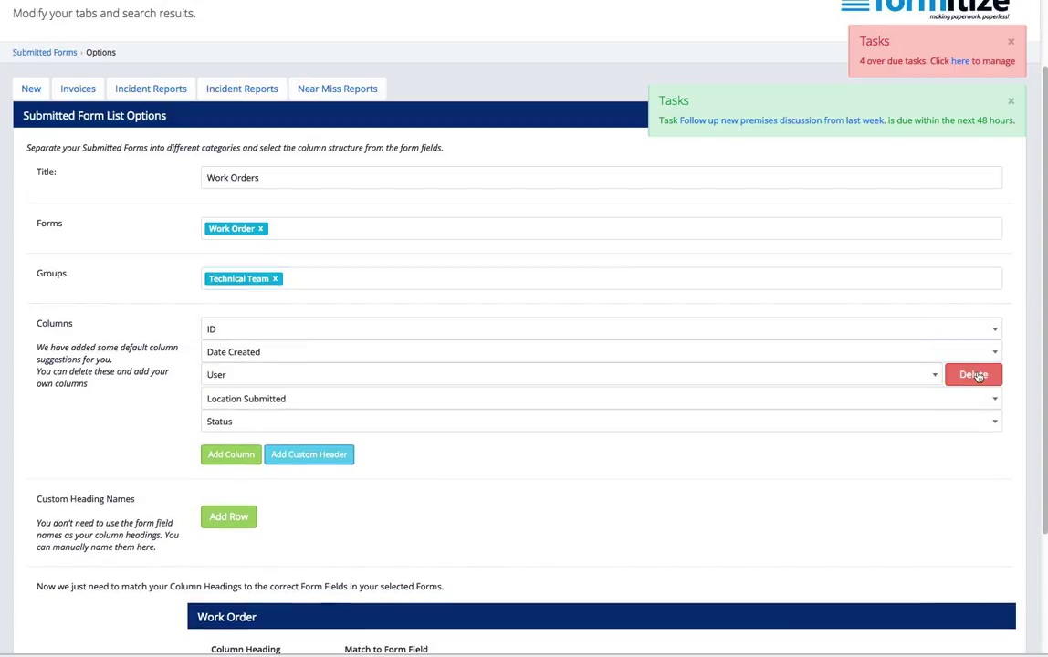
{"action": "left_click", "coordinate": [975, 375]}
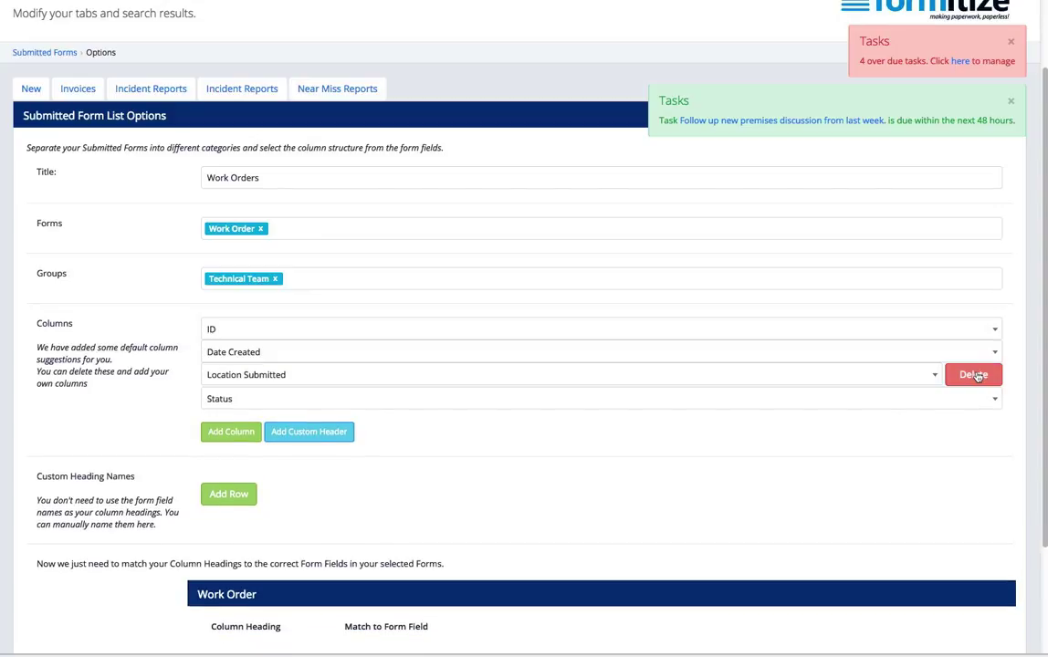
{"action": "left_click", "coordinate": [975, 376]}
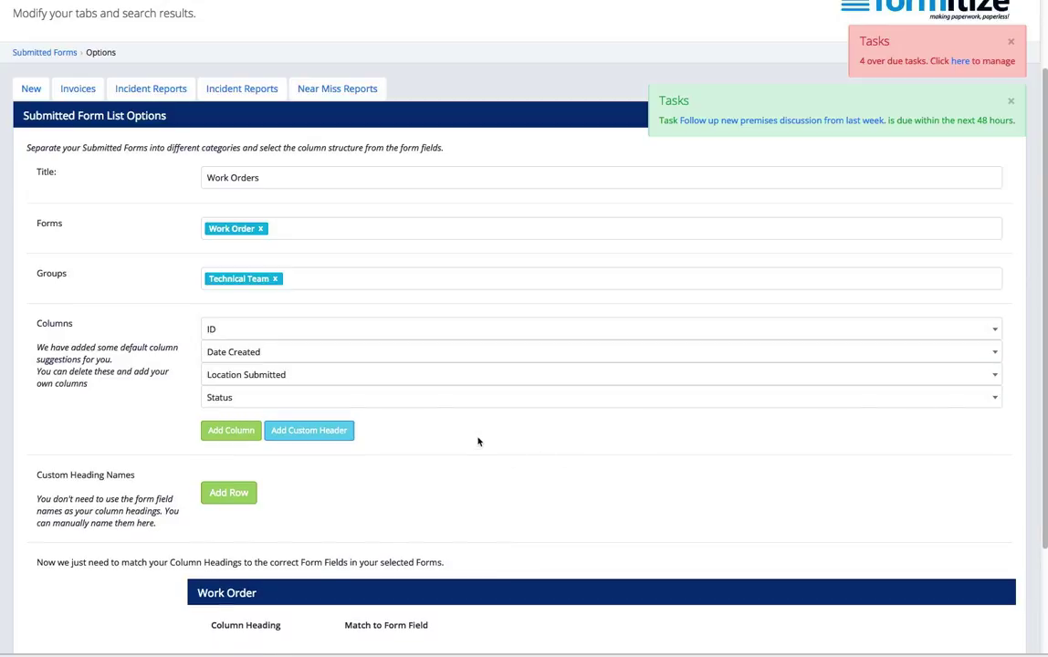
Step: Add two custom column headers named Work Order Number and Work Order Date
{"action": "left_click", "coordinate": [305, 430]}
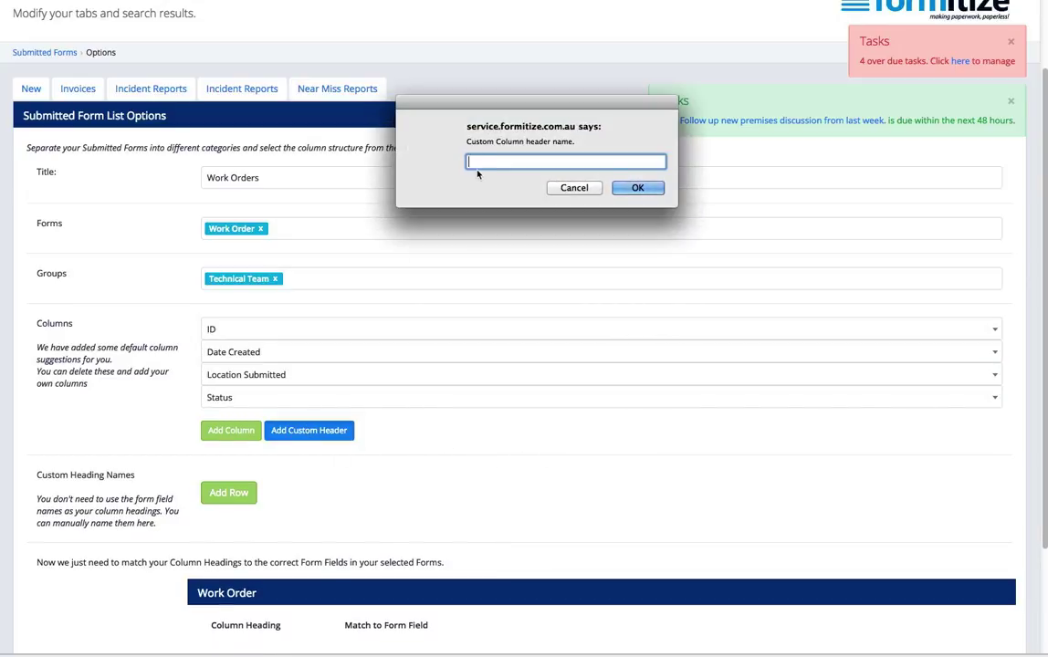
{"action": "type", "text": "Work Order Number"}
{"action": "left_click", "coordinate": [633, 188]}
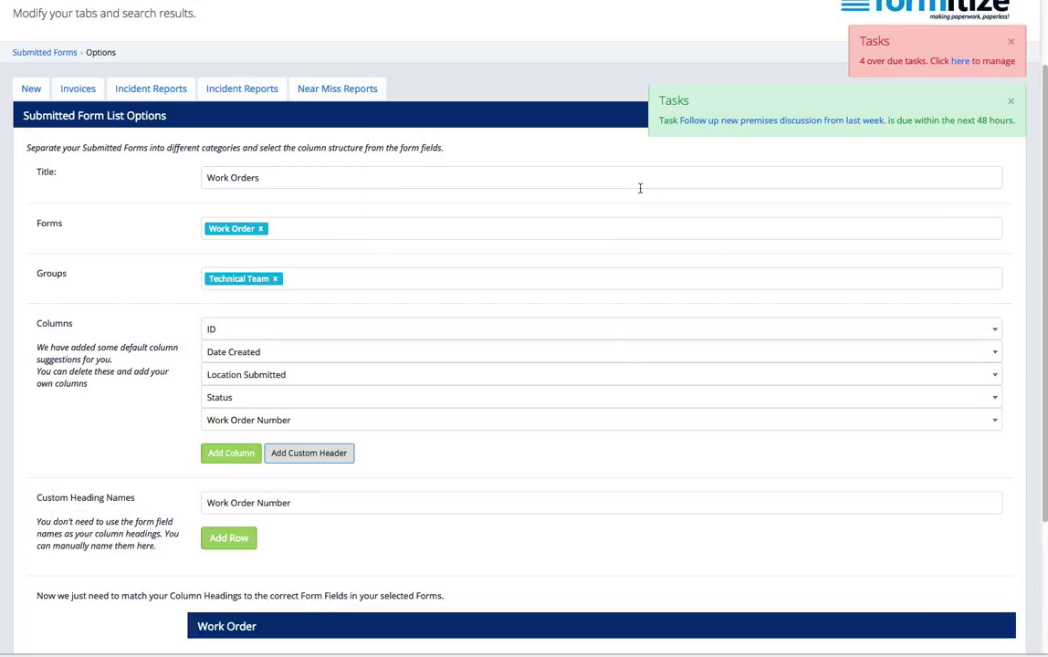
{"action": "left_click", "coordinate": [311, 453]}
{"action": "type", "text": "Work Order Date"}
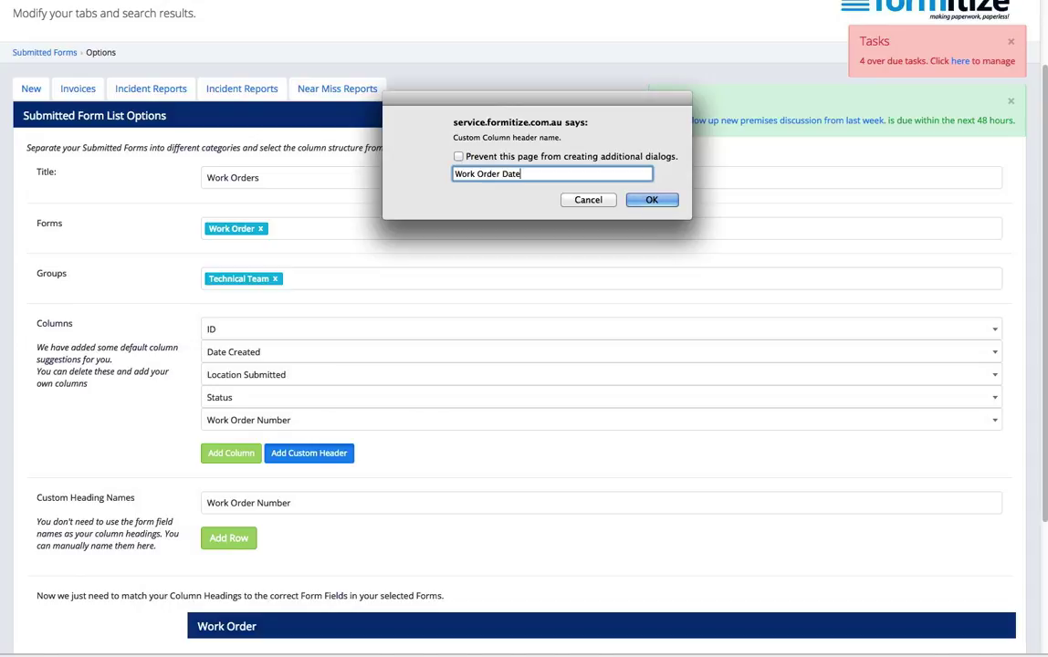
{"action": "left_click", "coordinate": [652, 200]}
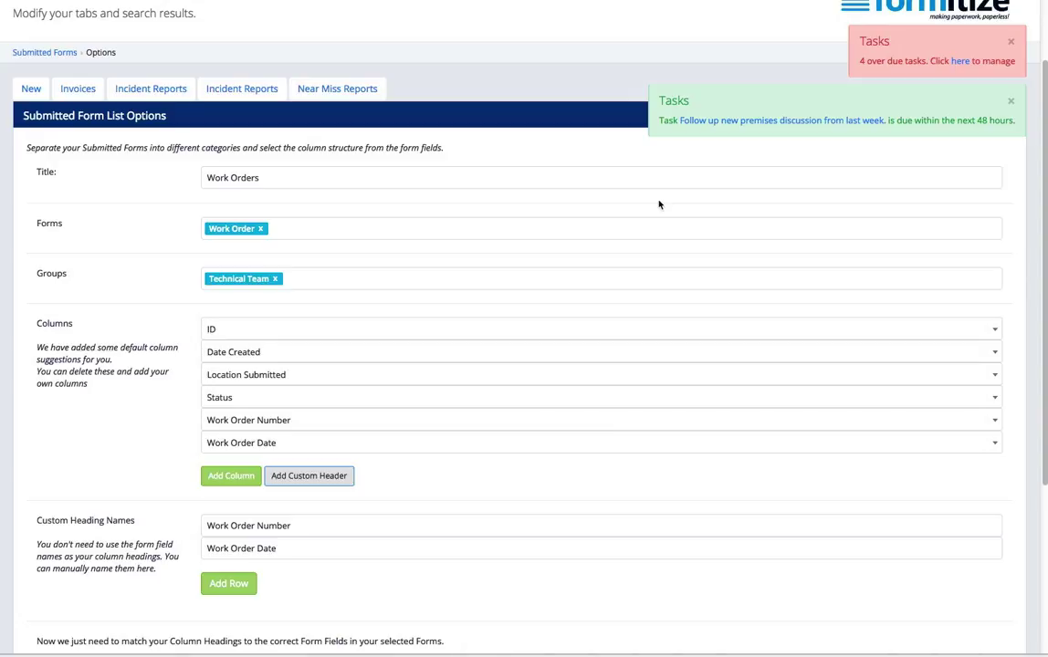
Step: Match the Work Order Number column heading to the form field Work Order No: (formNumber_1)
{"action": "left_click_drag", "start_coordinate": [1044, 317], "coordinate": [1043, 516]}
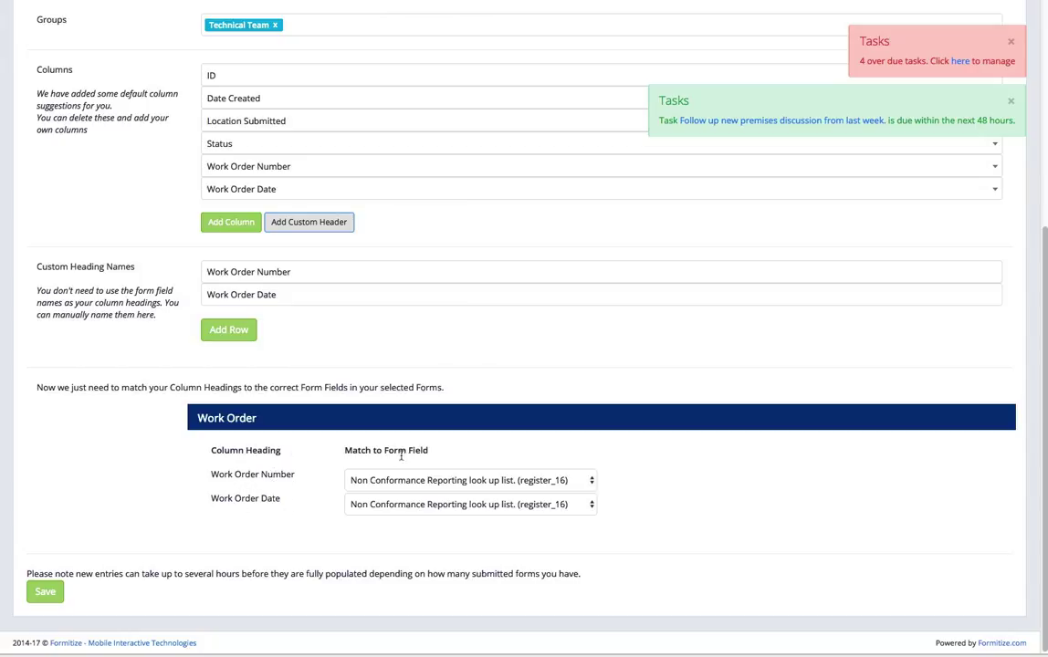
{"action": "left_click", "coordinate": [579, 484]}
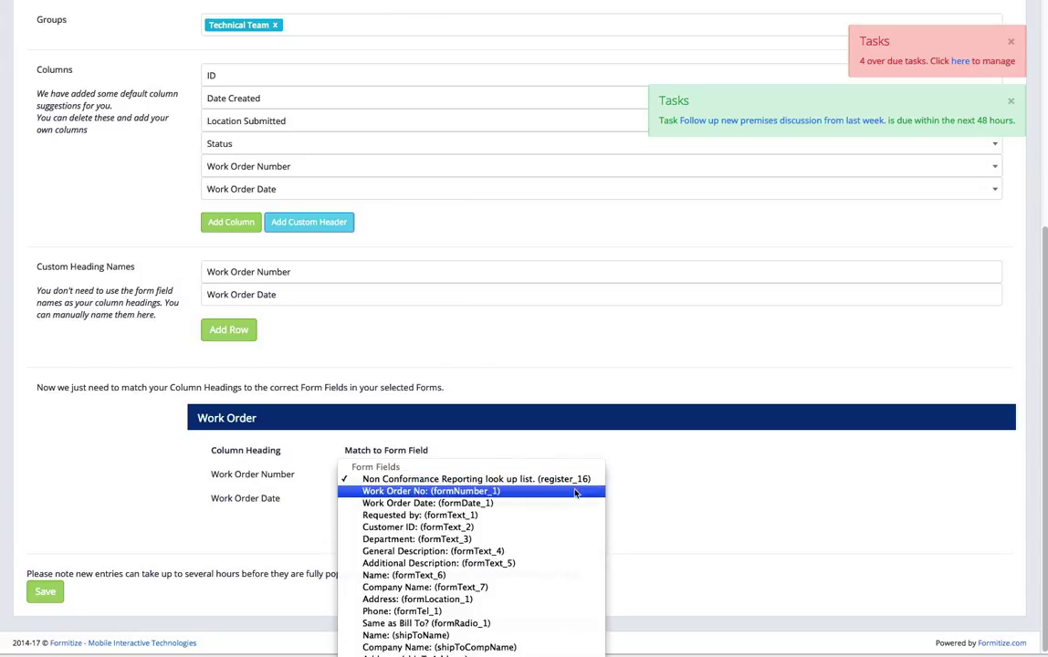
{"action": "left_click", "coordinate": [576, 493]}
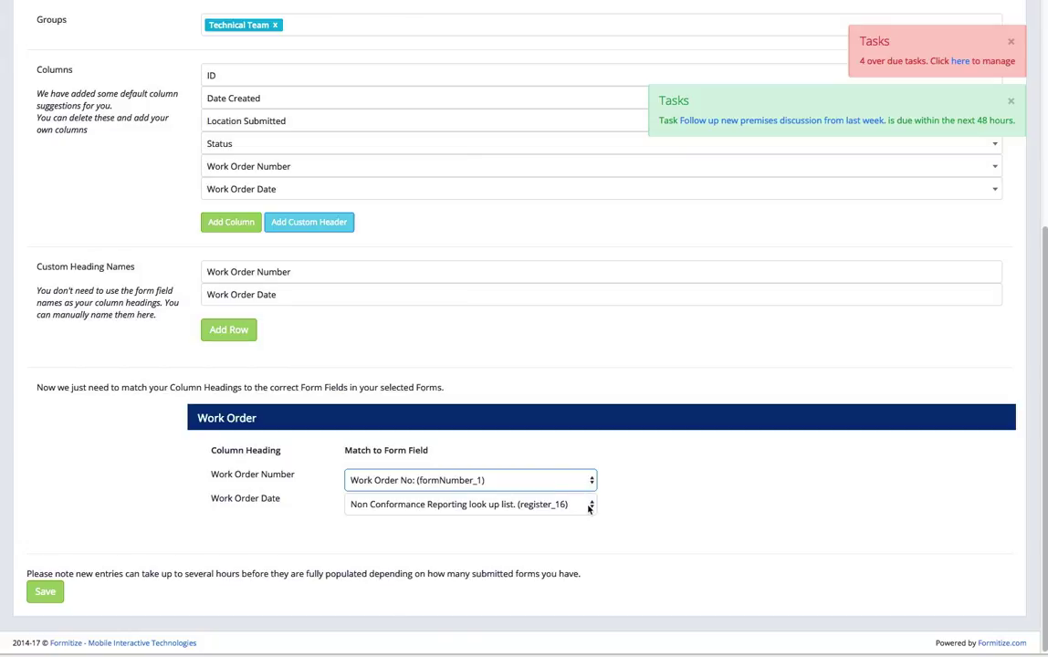
Step: Match the Work Order Date column heading to the form field Work Order Date: (formDate_1)
{"action": "left_click", "coordinate": [589, 508]}
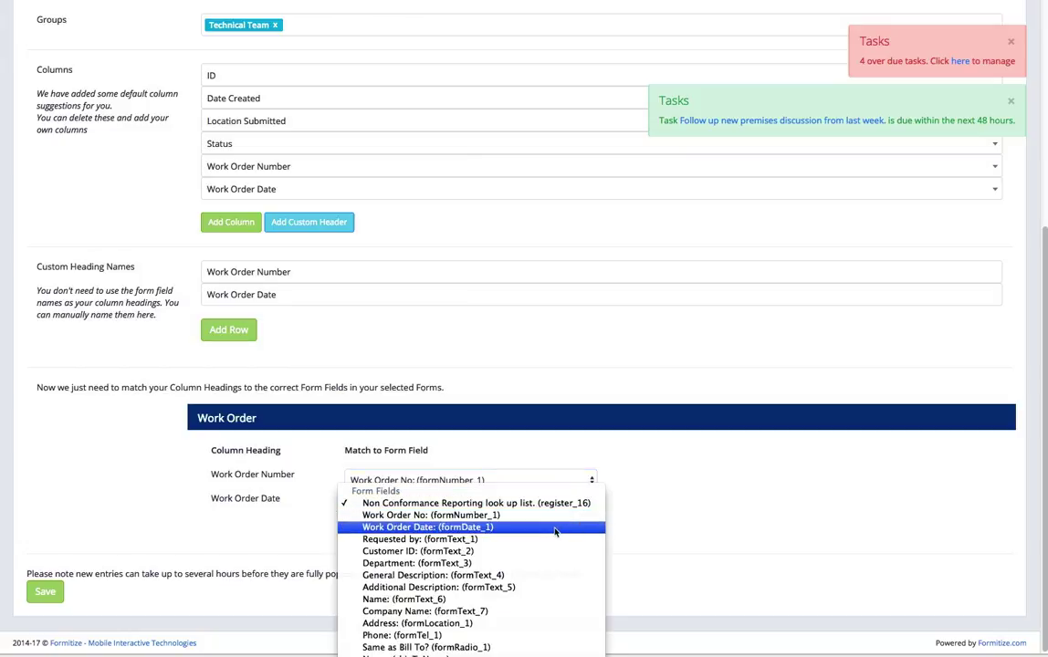
{"action": "left_click", "coordinate": [555, 528]}
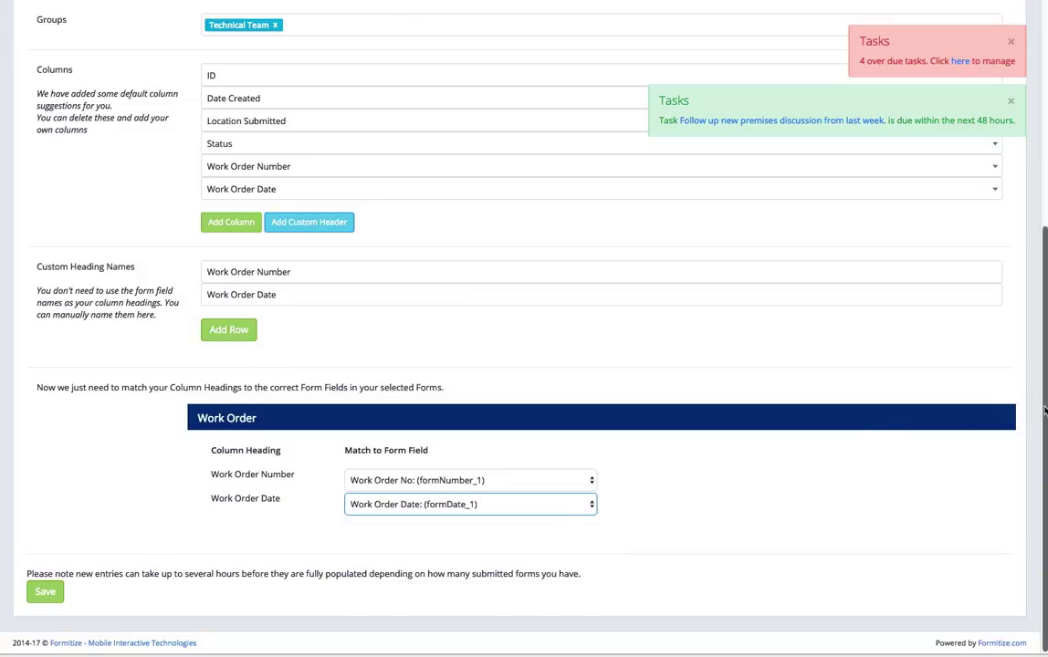
Step: Add another custom column header named Requested By to the search tab's columns
{"action": "scroll", "coordinate": [1032, 384], "scroll_direction": "up", "scroll_amount": 3}
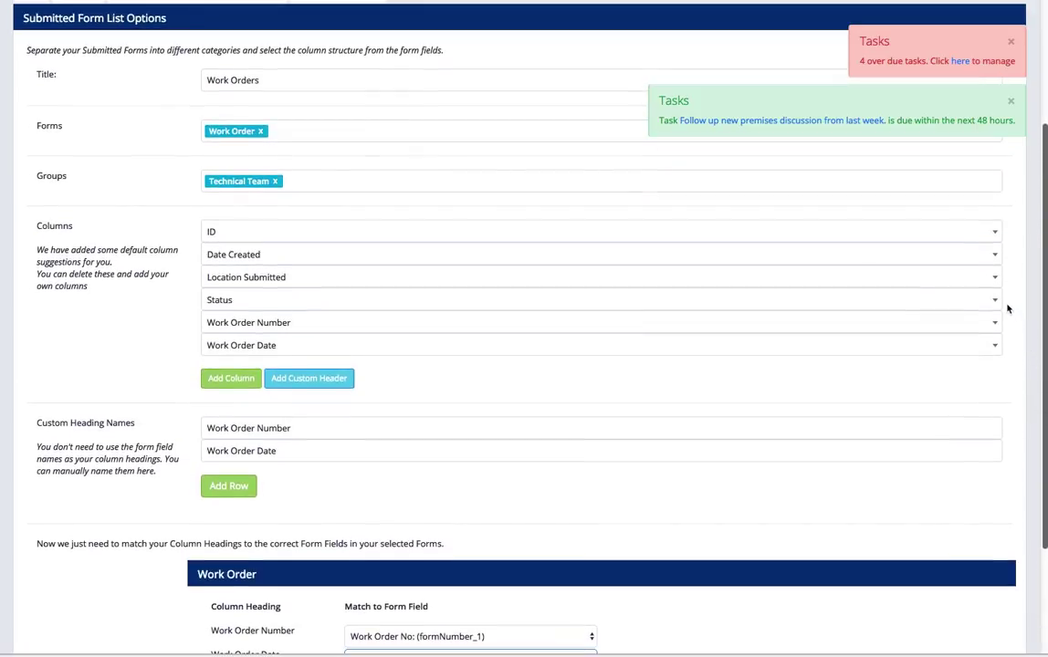
{"action": "left_click", "coordinate": [344, 376]}
{"action": "type", "text": "R"}
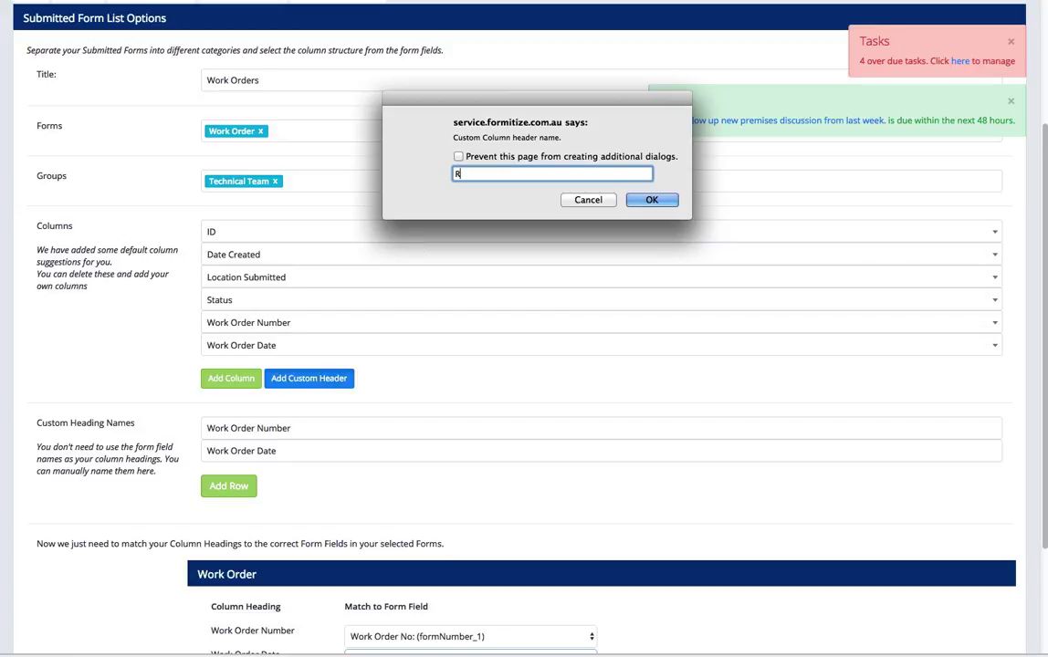
{"action": "type", "text": "equested By"}
{"action": "key", "text": "Return"}
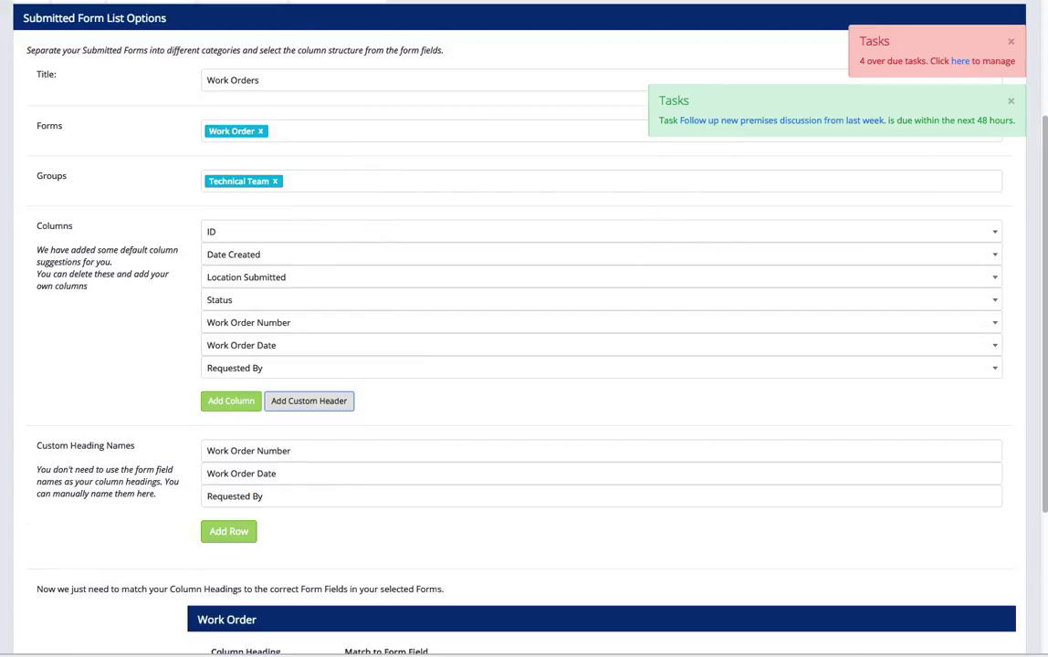
Step: Match the Requested By column heading to the Work Order form field Requested by: (formText_1)
{"action": "scroll", "coordinate": [526, 428], "scroll_direction": "down", "scroll_amount": 3}
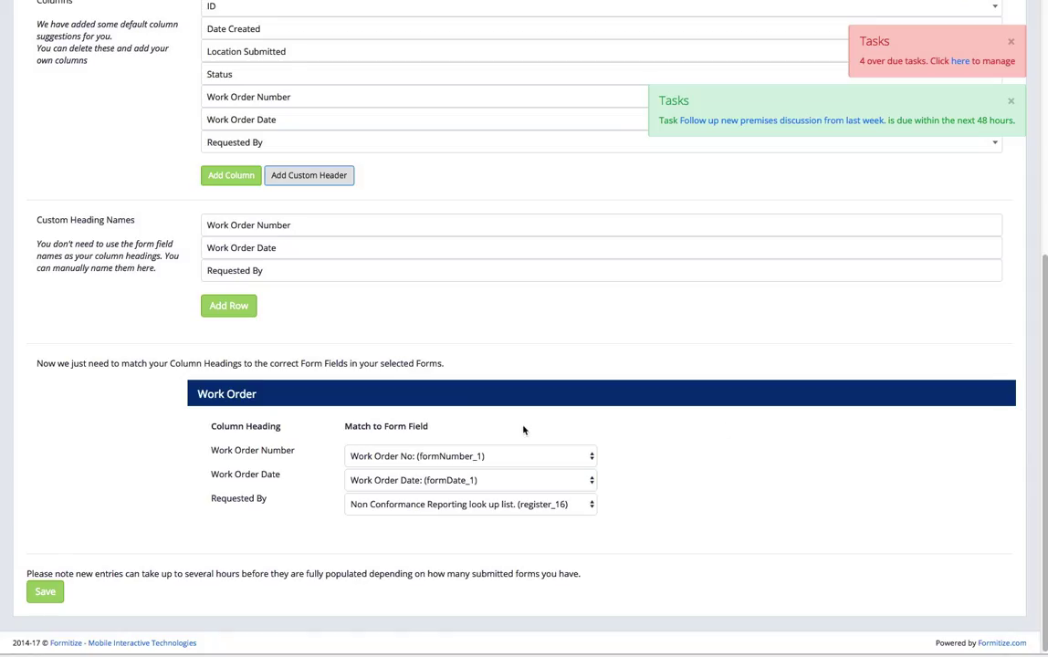
{"action": "left_click", "coordinate": [593, 508]}
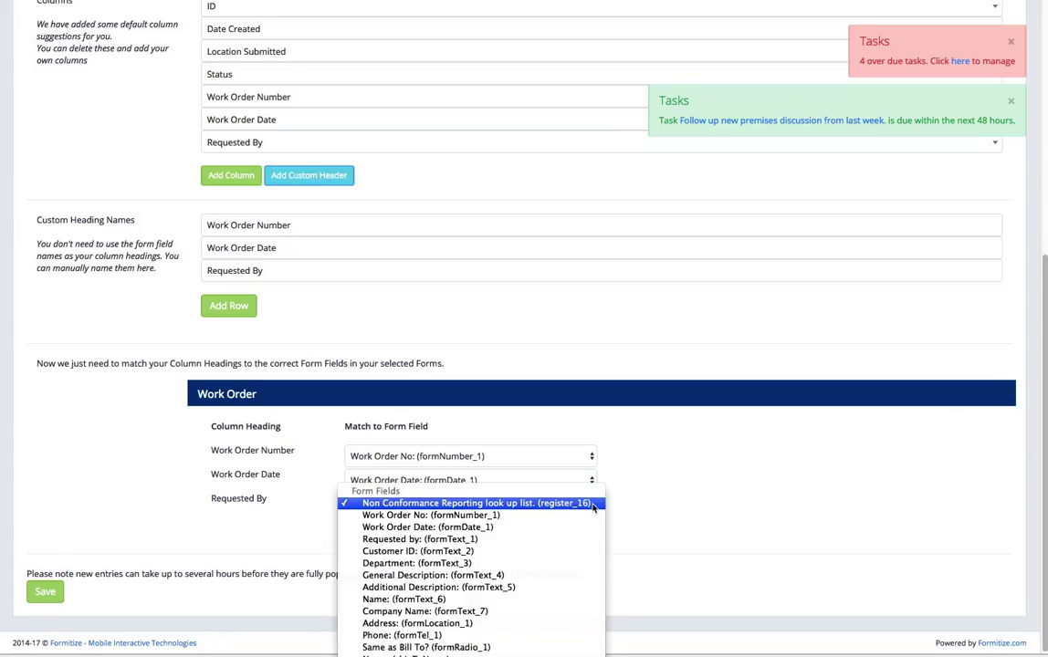
{"action": "left_click", "coordinate": [546, 539]}
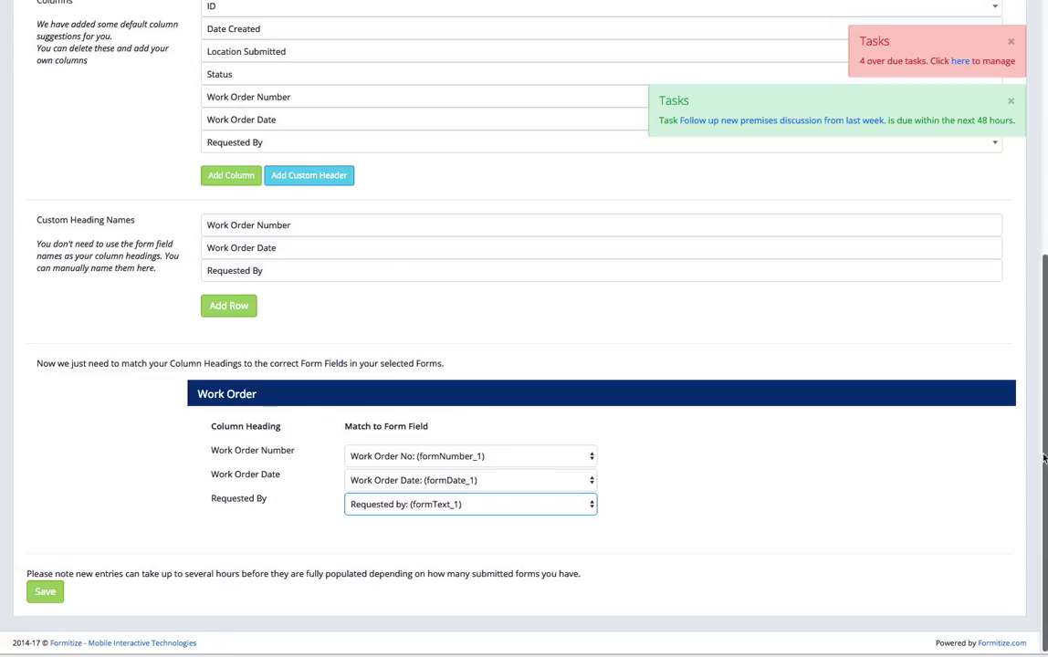
Step: Dismiss both Tasks notifications covering the Submitted Form List Options
{"action": "scroll", "coordinate": [975, 452], "scroll_direction": "up", "scroll_amount": 5}
{"action": "scroll", "coordinate": [1008, 297], "scroll_direction": "up", "scroll_amount": 1}
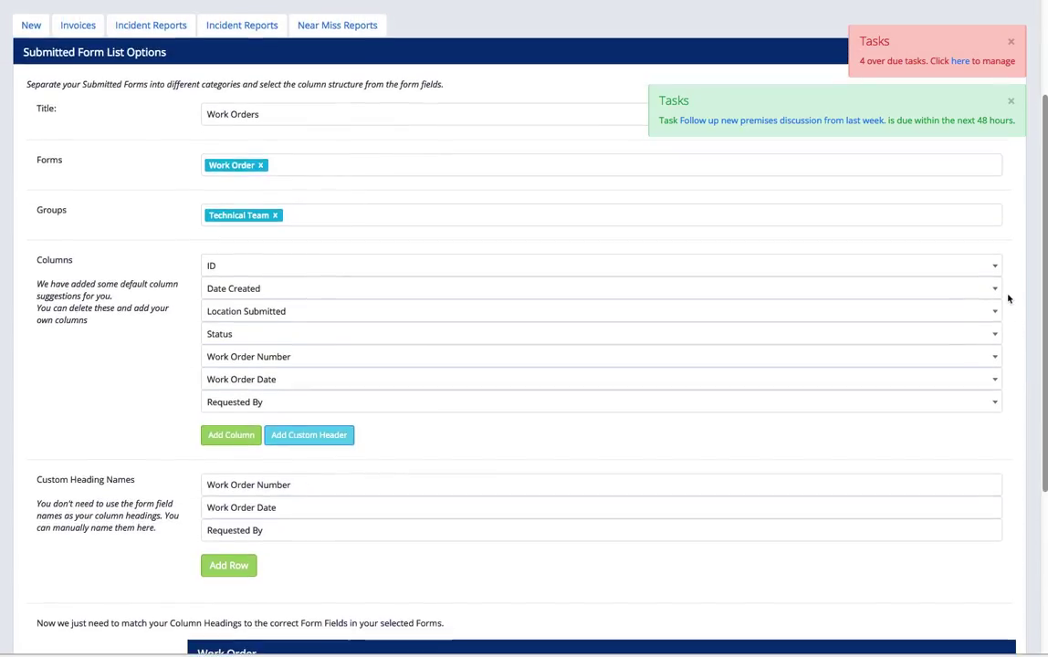
{"action": "left_click", "coordinate": [1011, 101]}
{"action": "left_click", "coordinate": [1010, 45]}
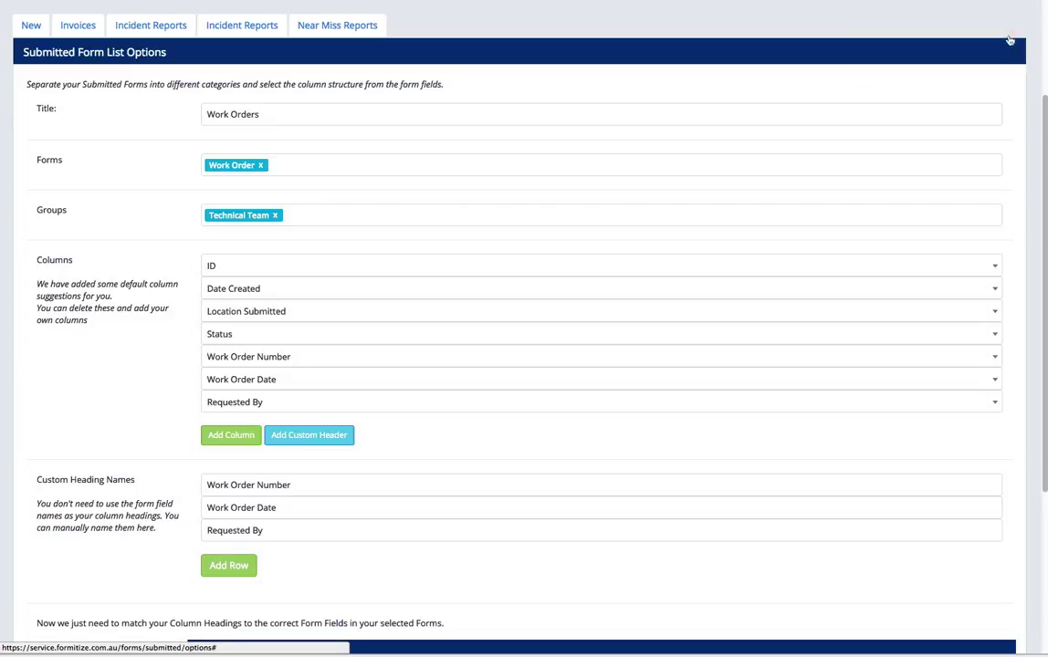
Step: Add the Invoice form to the search tab's forms and review its column heading to form field matching
{"action": "left_click", "coordinate": [283, 165]}
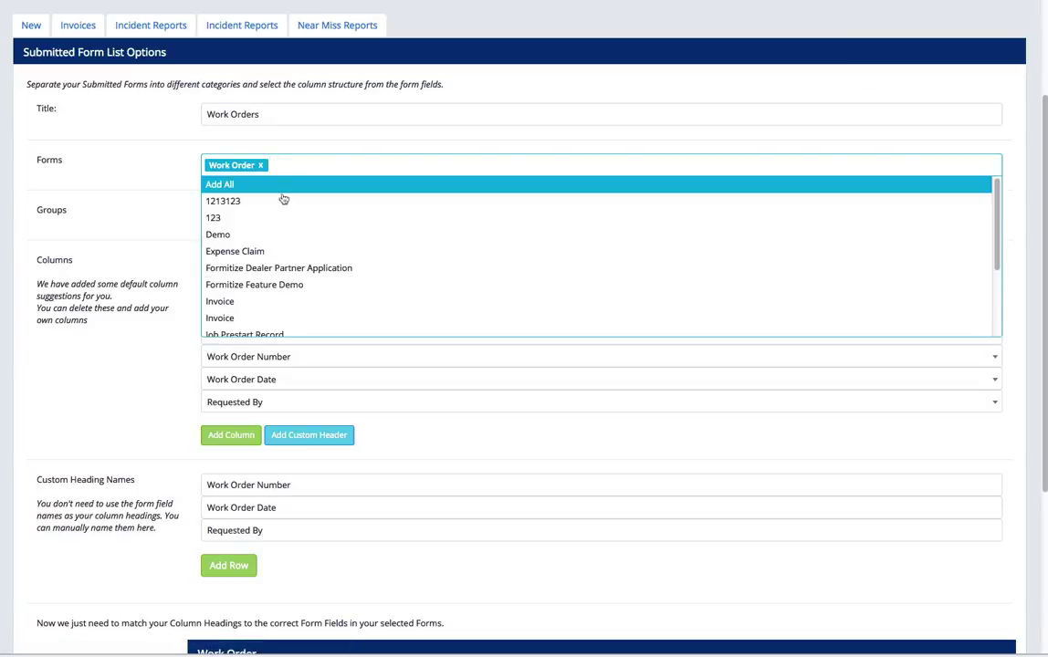
{"action": "left_click", "coordinate": [307, 304]}
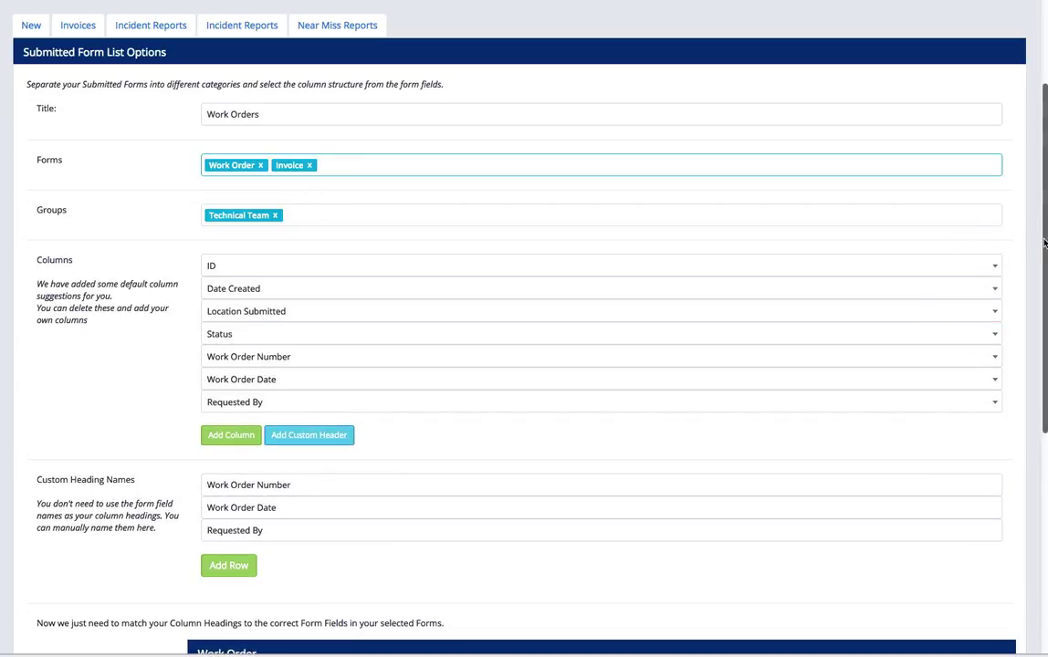
{"action": "scroll", "coordinate": [871, 274], "scroll_direction": "down", "scroll_amount": 5}
{"action": "scroll", "coordinate": [945, 460], "scroll_direction": "down", "scroll_amount": 1}
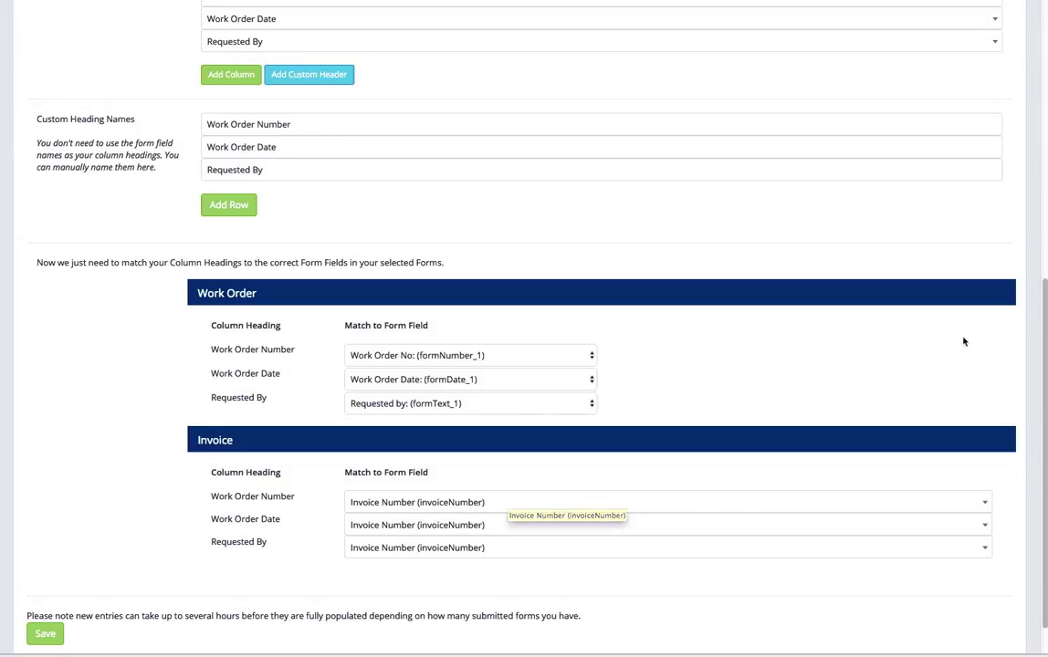
{"action": "left_click_drag", "start_coordinate": [1046, 394], "coordinate": [1003, 245]}
{"action": "scroll", "coordinate": [1003, 245], "scroll_direction": "up", "scroll_amount": 5}
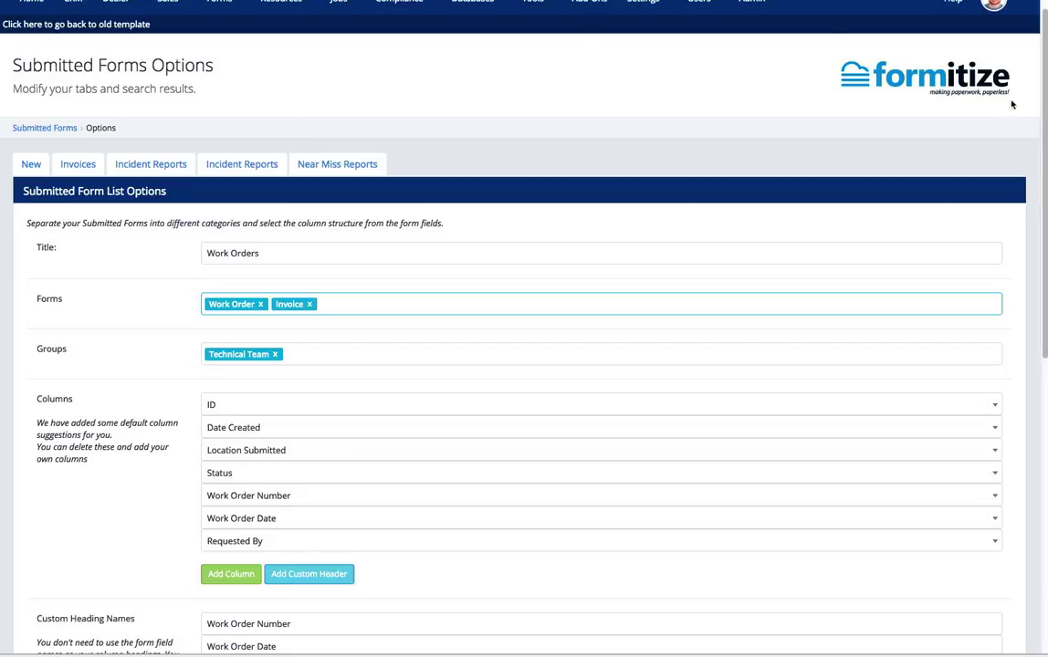
{"action": "scroll", "coordinate": [1042, 95], "scroll_direction": "up", "scroll_amount": 1}
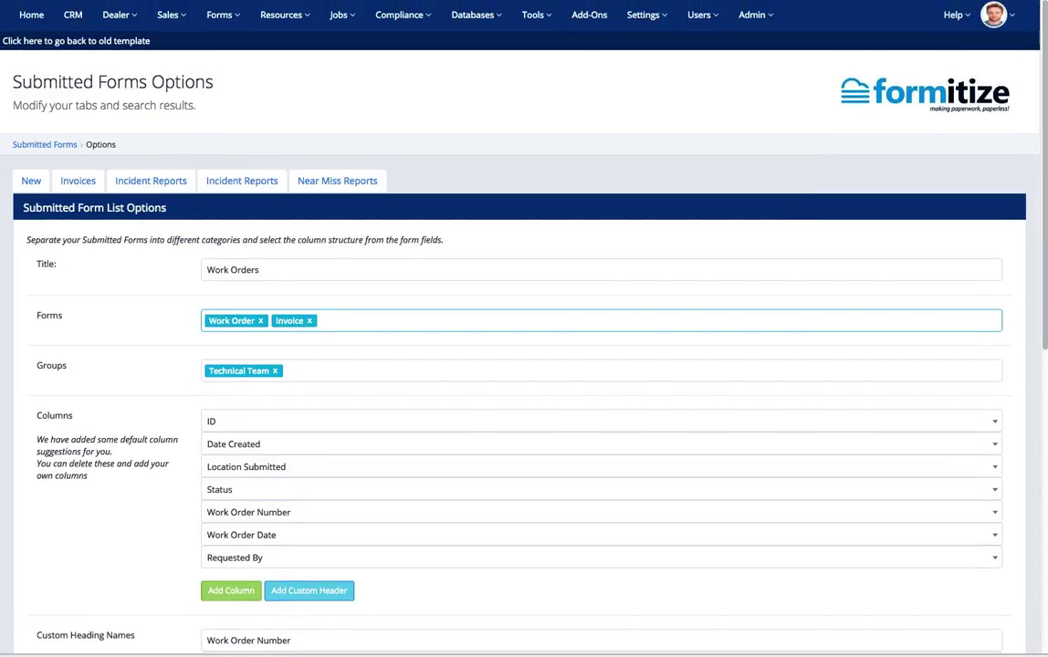